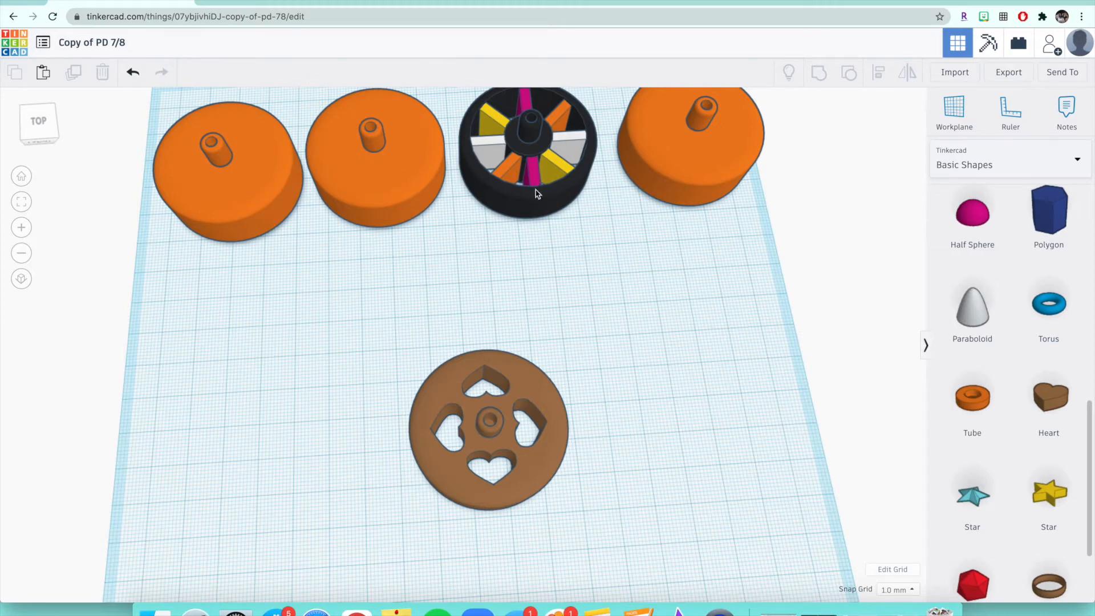
# Move the brown heart-cutout wheel into the back row and the plain orange wheel to the open front area
pyautogui.moveTo(709, 176); pyautogui.dragTo(684, 461)
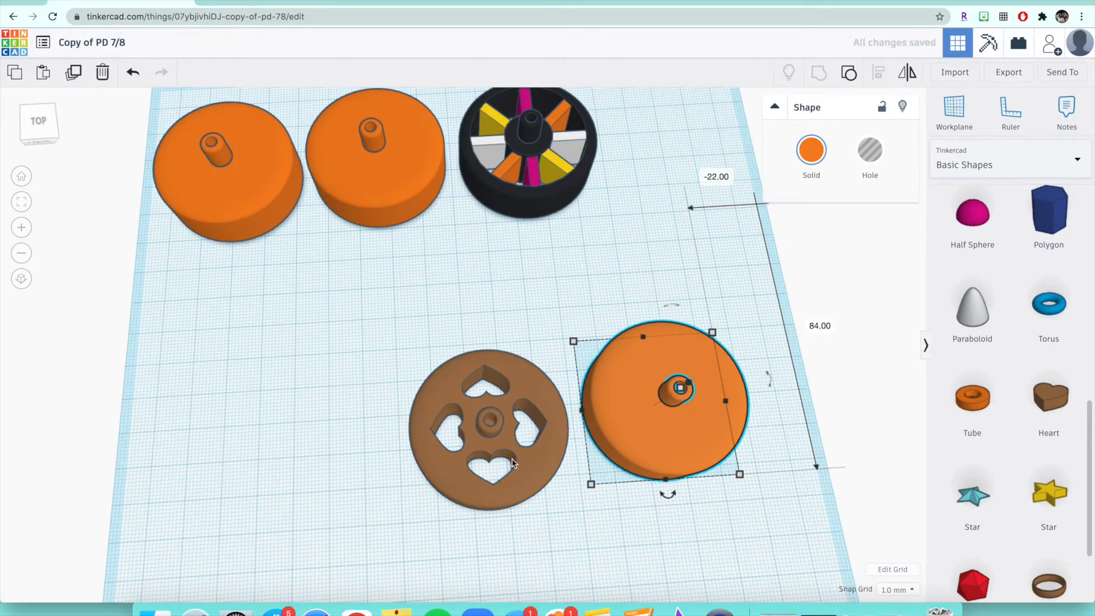
pyautogui.moveTo(513, 459); pyautogui.dragTo(701, 164)
pyautogui.moveTo(673, 434); pyautogui.dragTo(519, 474)
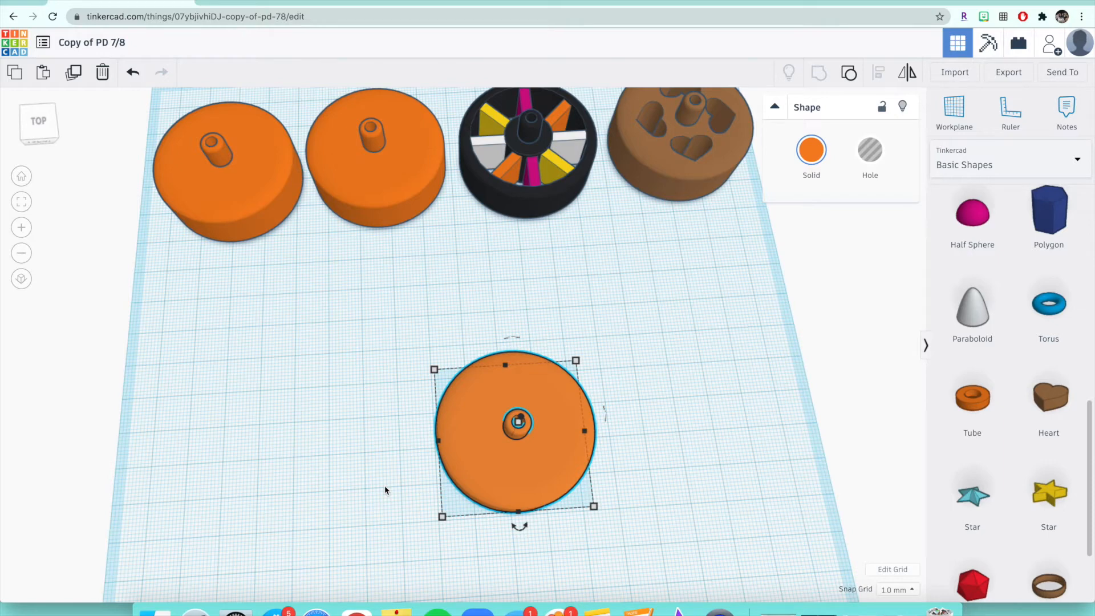
pyautogui.click(548, 201)
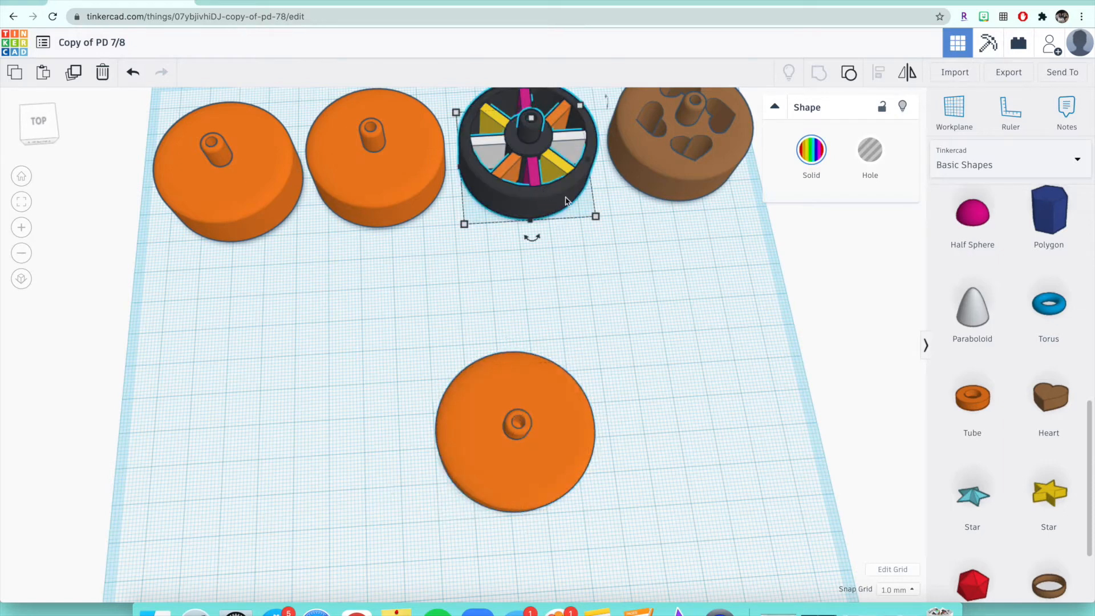
pyautogui.click(677, 175)
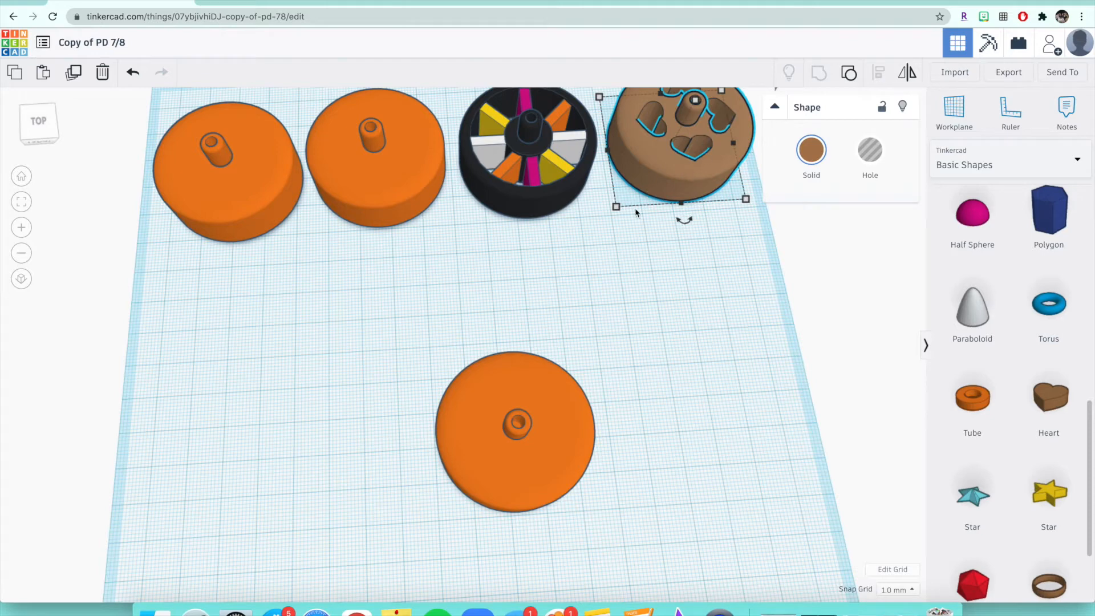
# Flip the front orange wheel upside down by rotating it 180° so its hub points downward
pyautogui.click(567, 441)
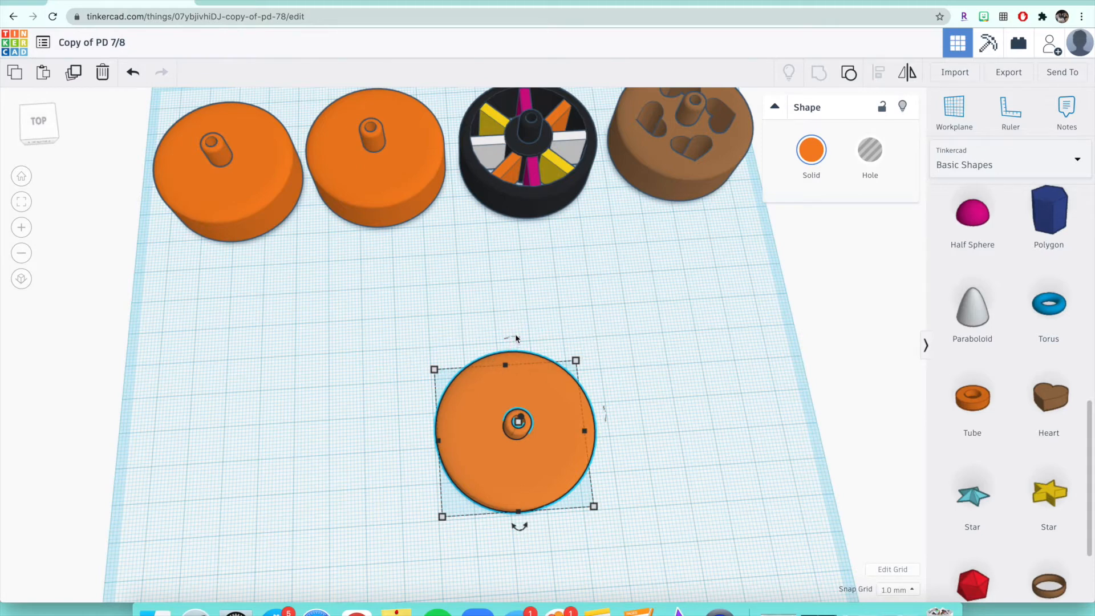
pyautogui.moveTo(516, 339); pyautogui.dragTo(514, 341)
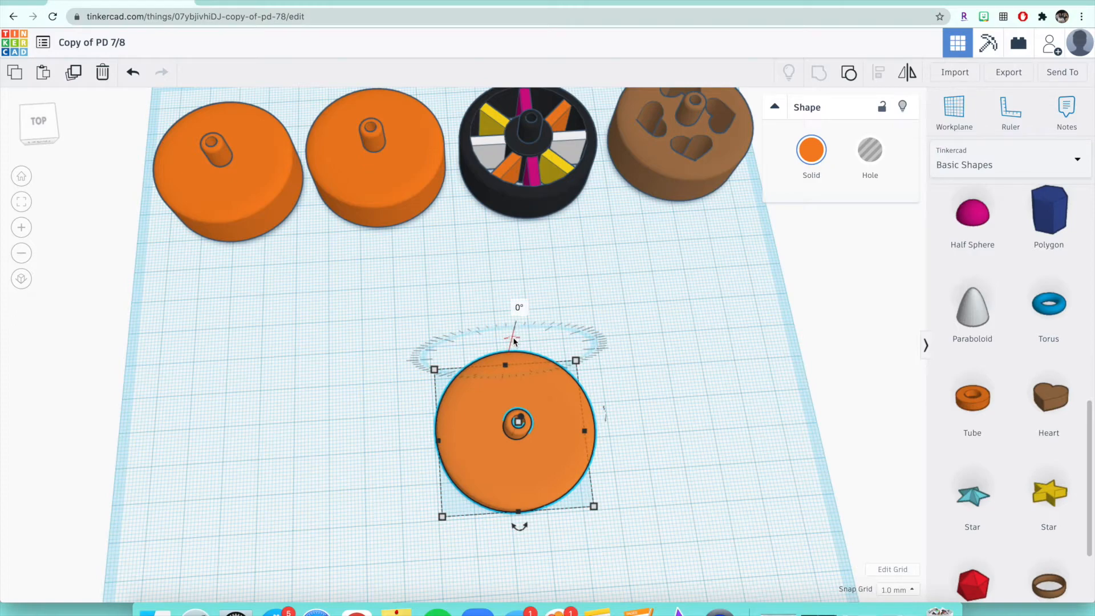
pyautogui.click(392, 452)
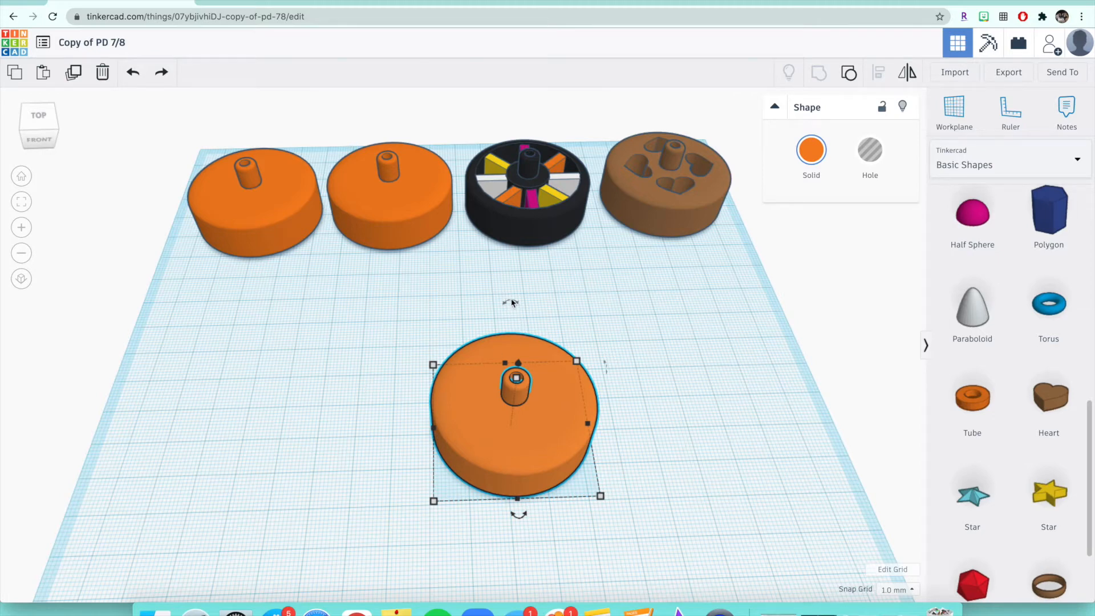
pyautogui.moveTo(511, 304); pyautogui.dragTo(516, 241)
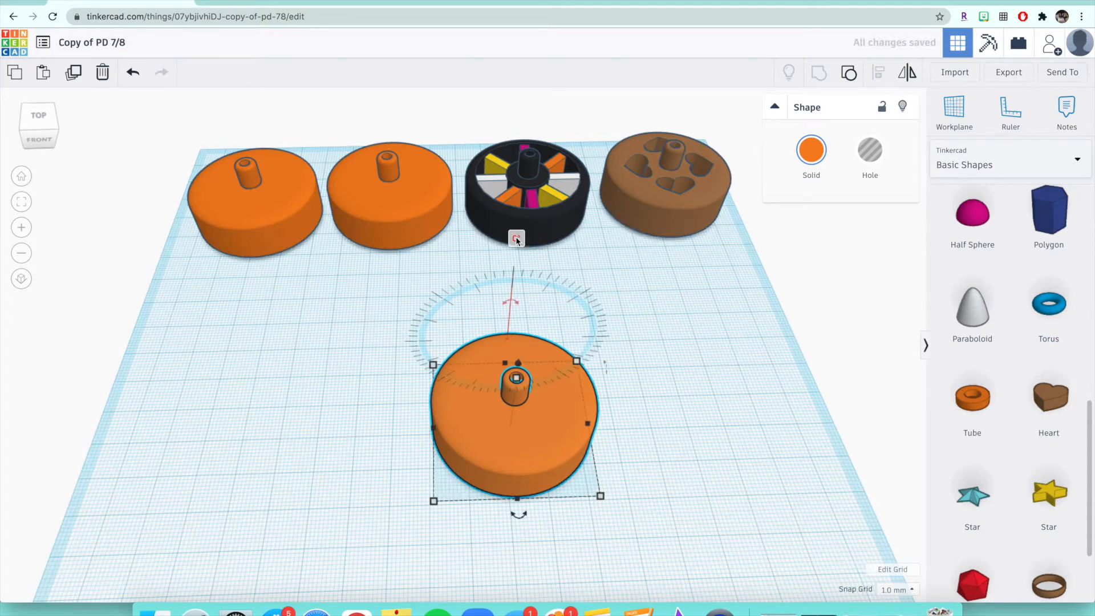
pyautogui.moveTo(507, 302); pyautogui.dragTo(495, 441)
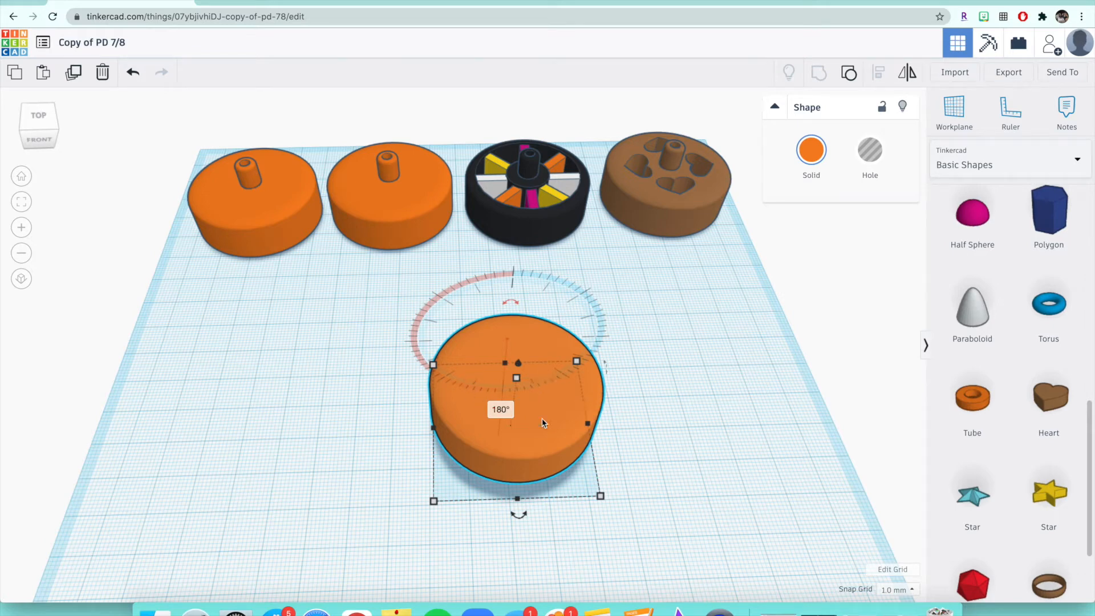
pyautogui.click(350, 458)
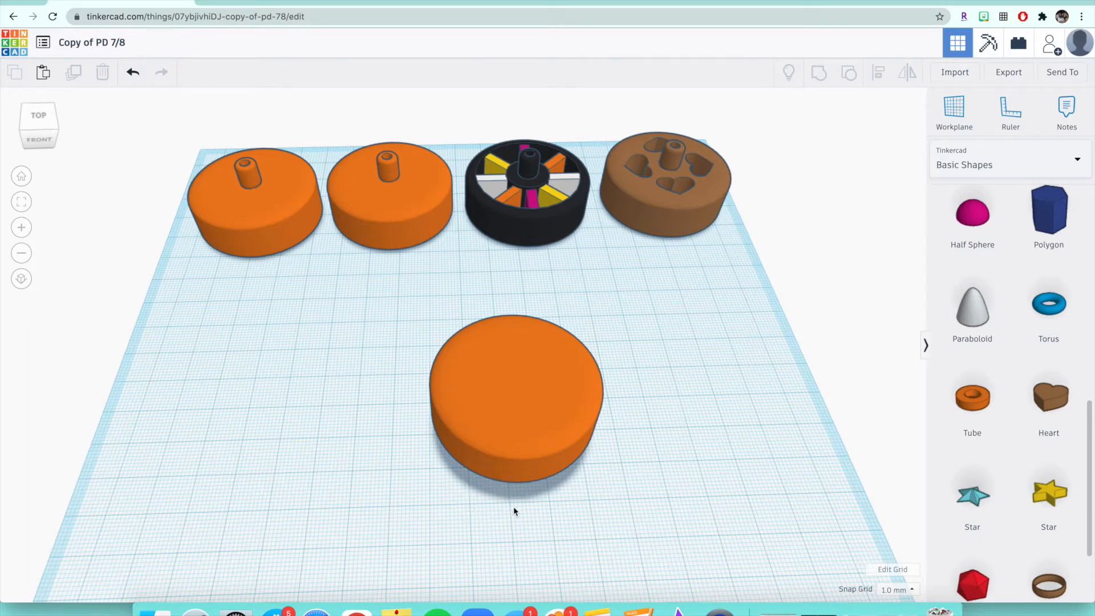
pyautogui.click(36, 140)
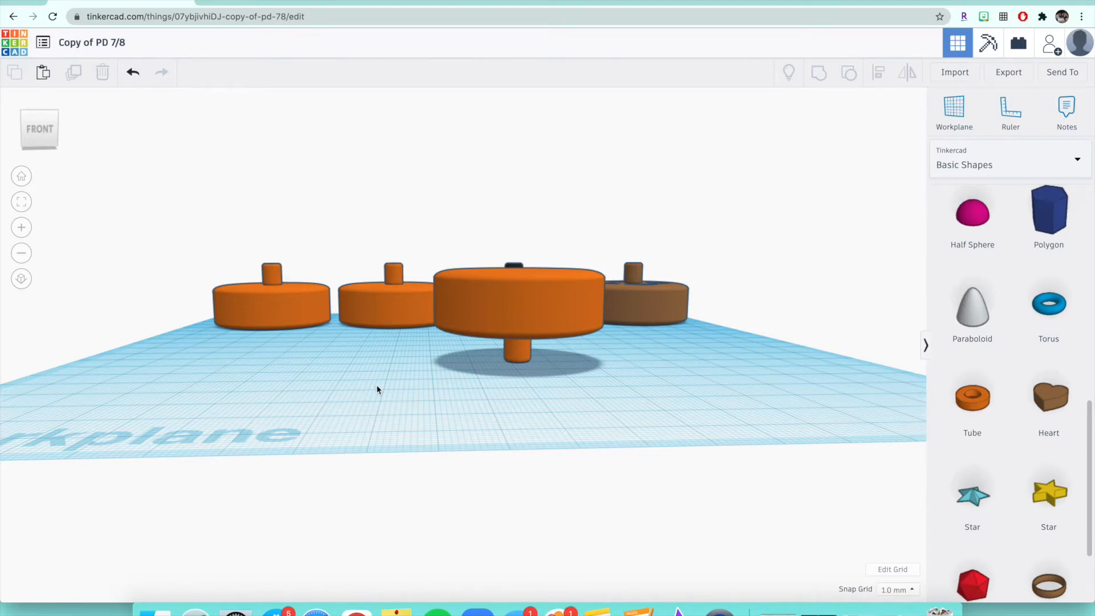
pyautogui.click(42, 131)
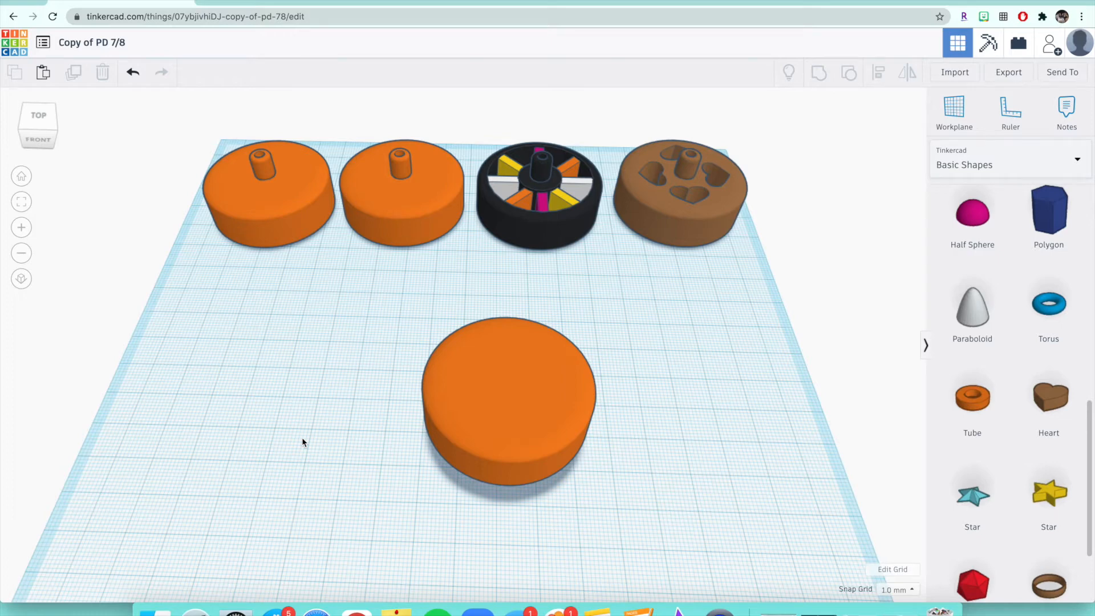
# Place a workplane on the flipped wheel's flat face and add a cone near the middle of it
pyautogui.press('w')
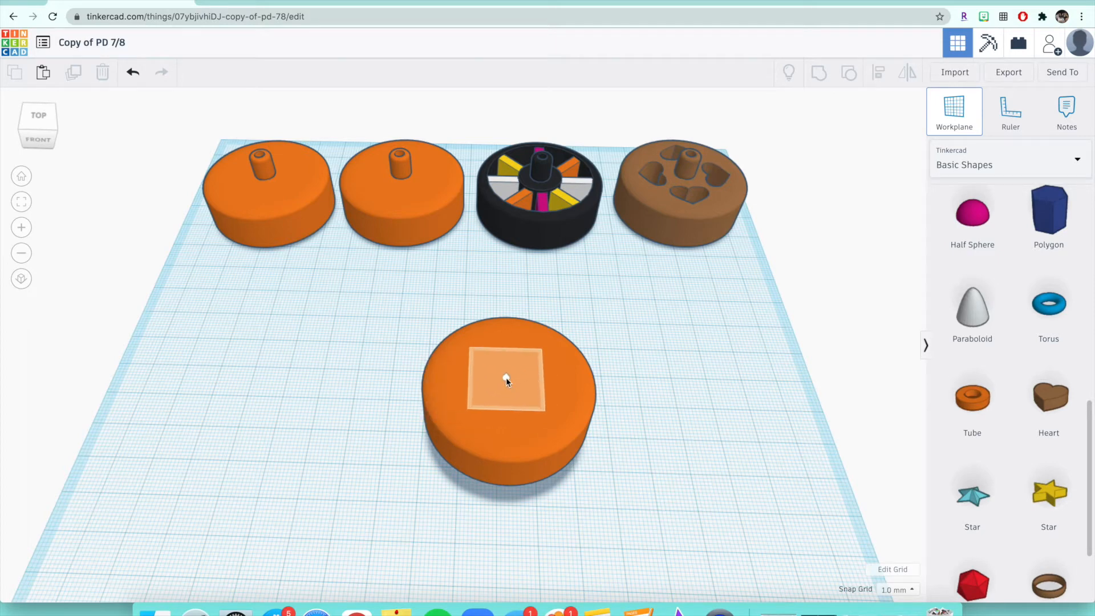
pyautogui.click(507, 381)
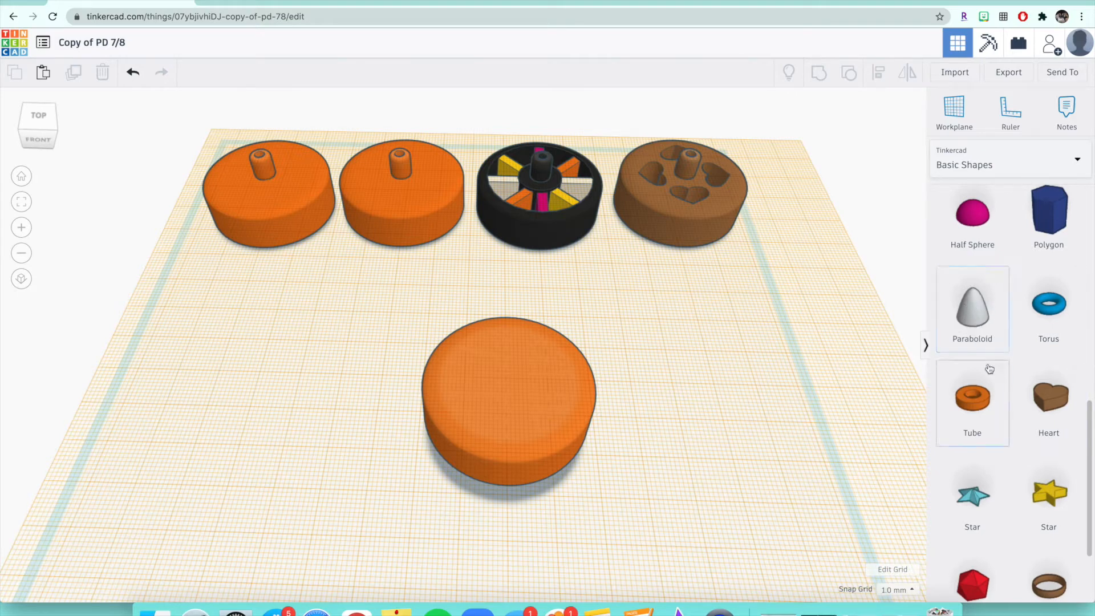
pyautogui.scroll(-2, 990, 369)
pyautogui.scroll(3, 990, 369)
pyautogui.scroll(8, 990, 369)
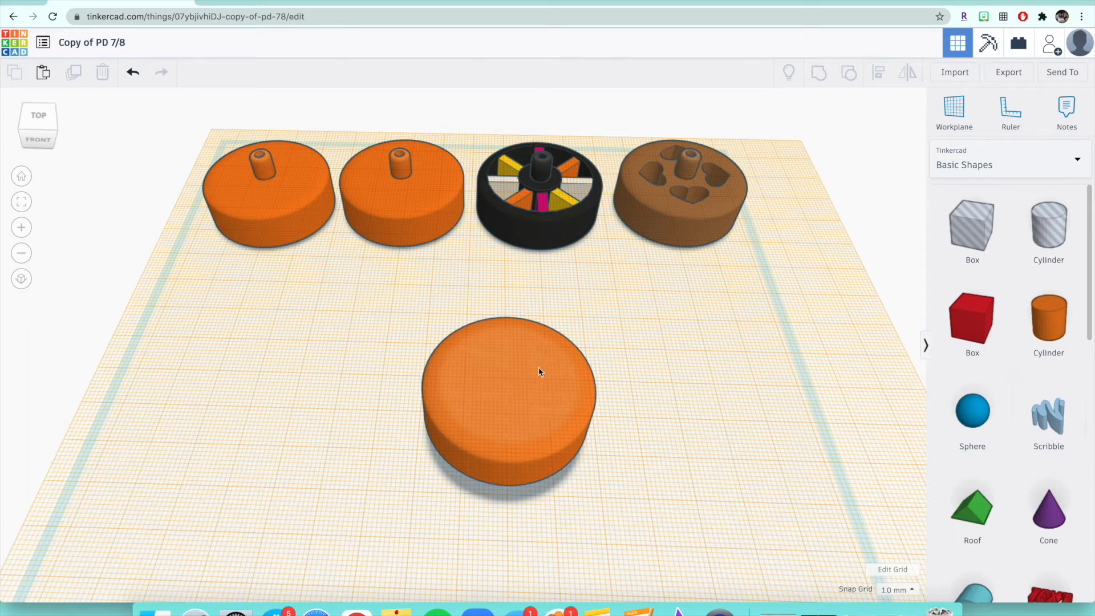
pyautogui.scroll(-3, 973, 502)
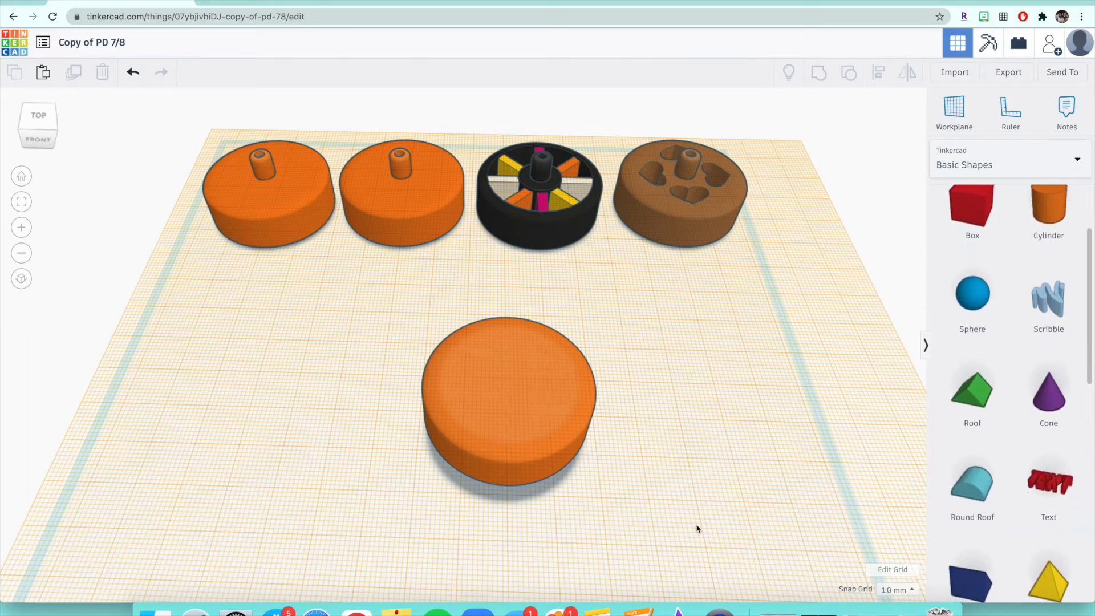
pyautogui.scroll(2, 1034, 398)
pyautogui.scroll(-2, 1041, 411)
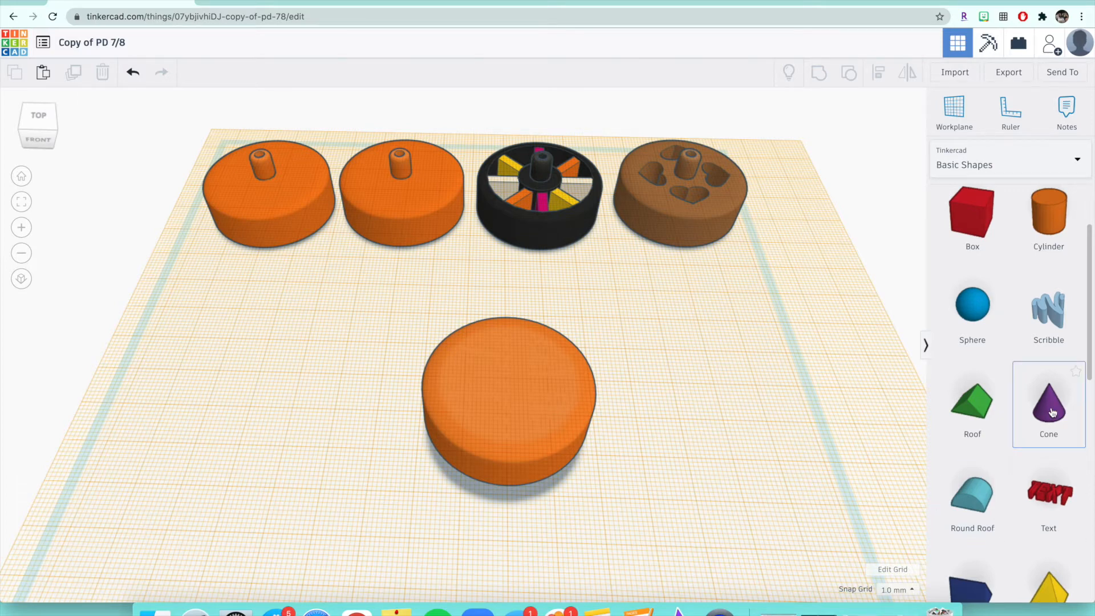
pyautogui.moveTo(1053, 412); pyautogui.dragTo(576, 372)
pyautogui.moveTo(492, 381); pyautogui.dragTo(513, 384)
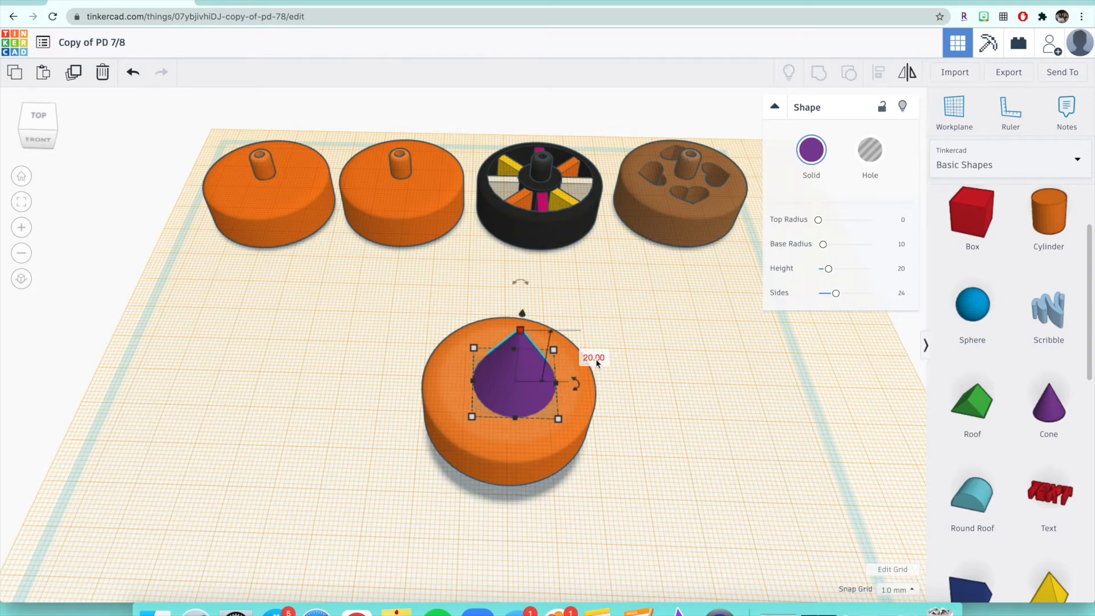
# Set the cone's height to 10 mm
pyautogui.click(610, 393)
pyautogui.click(517, 393)
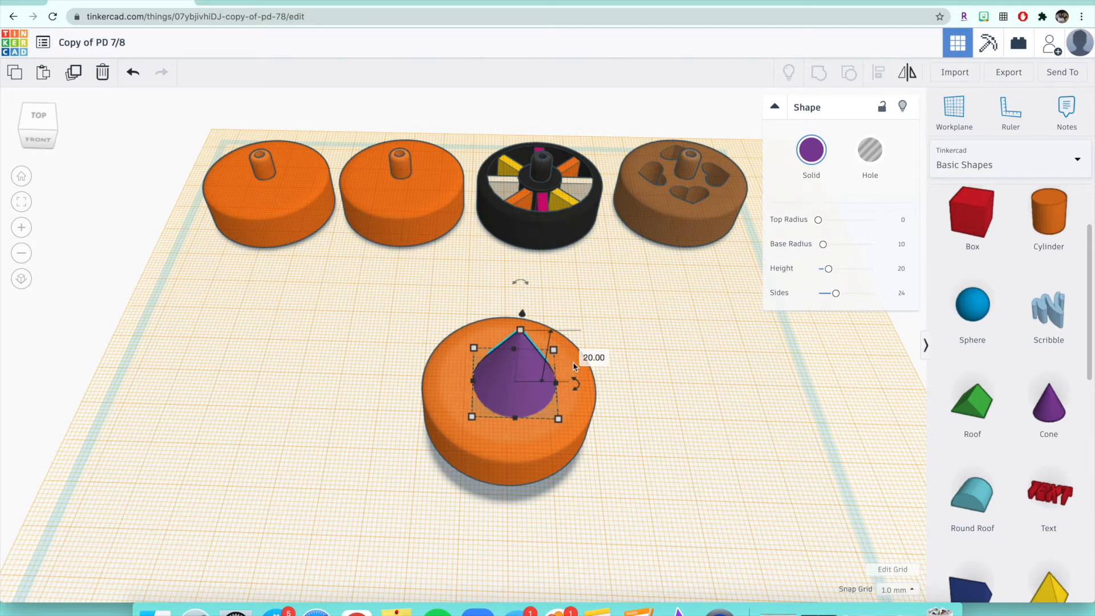
pyautogui.click(595, 358)
pyautogui.write('10')
pyautogui.press('Return')
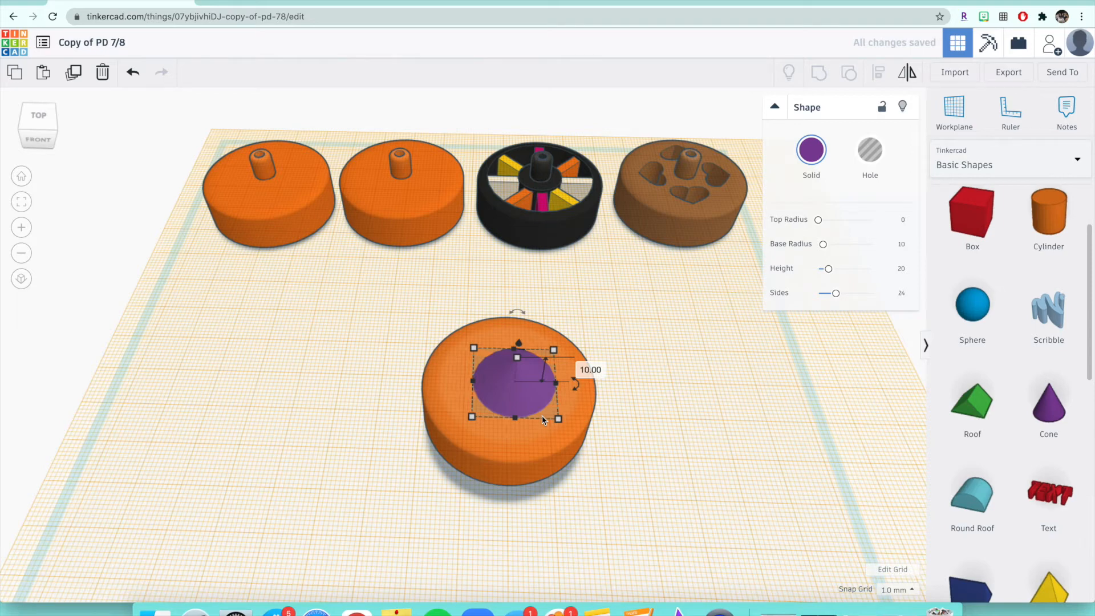
# Set the cone's base to 6 mm by 6 mm
pyautogui.moveTo(559, 419)
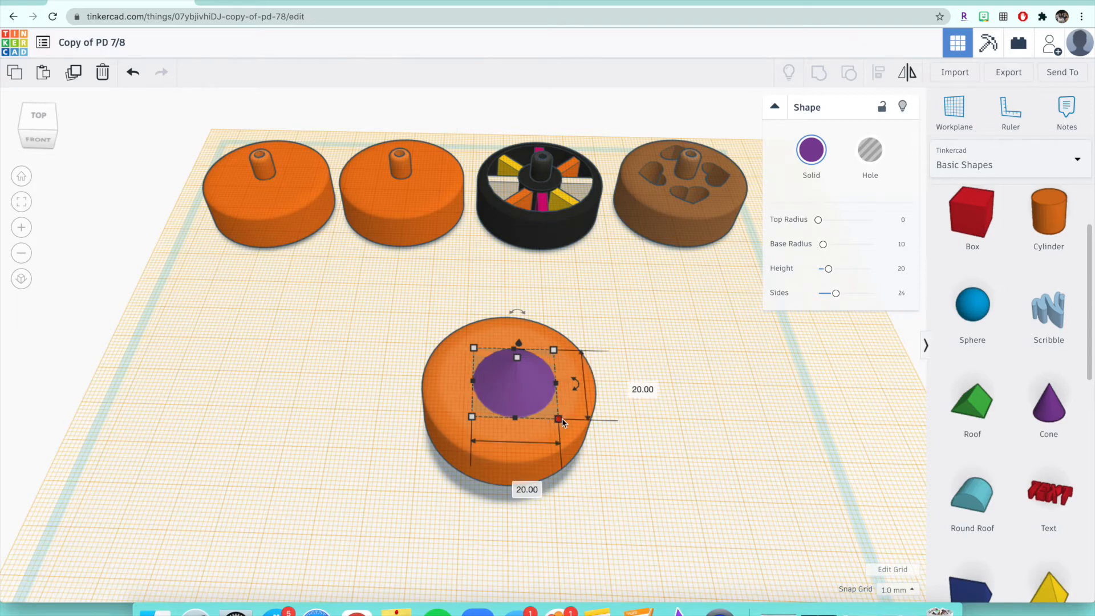
pyautogui.click(630, 386)
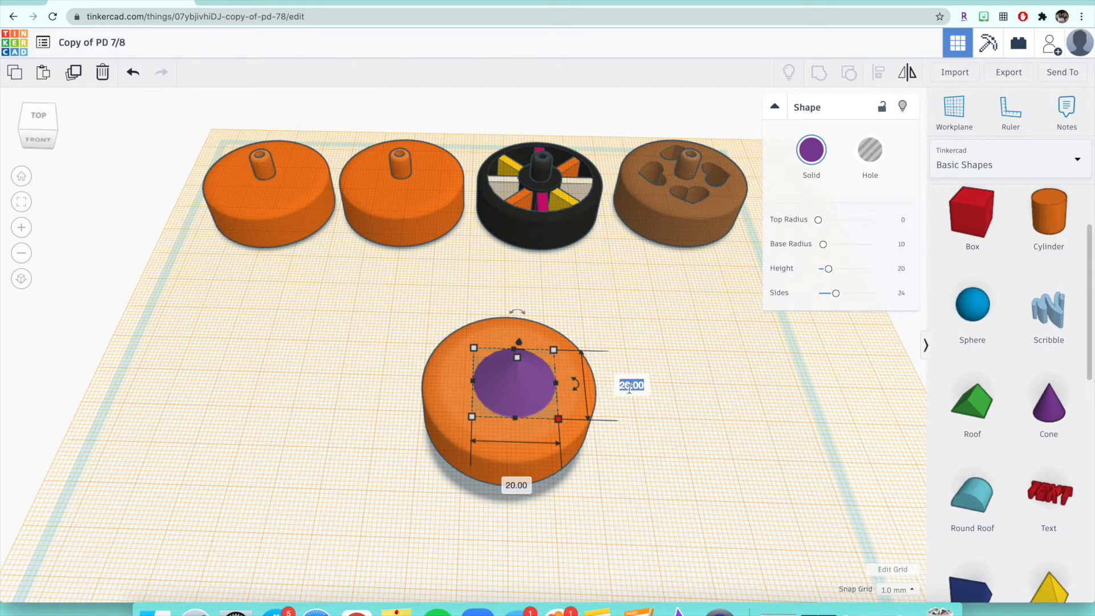
pyautogui.write('6')
pyautogui.press('Return')
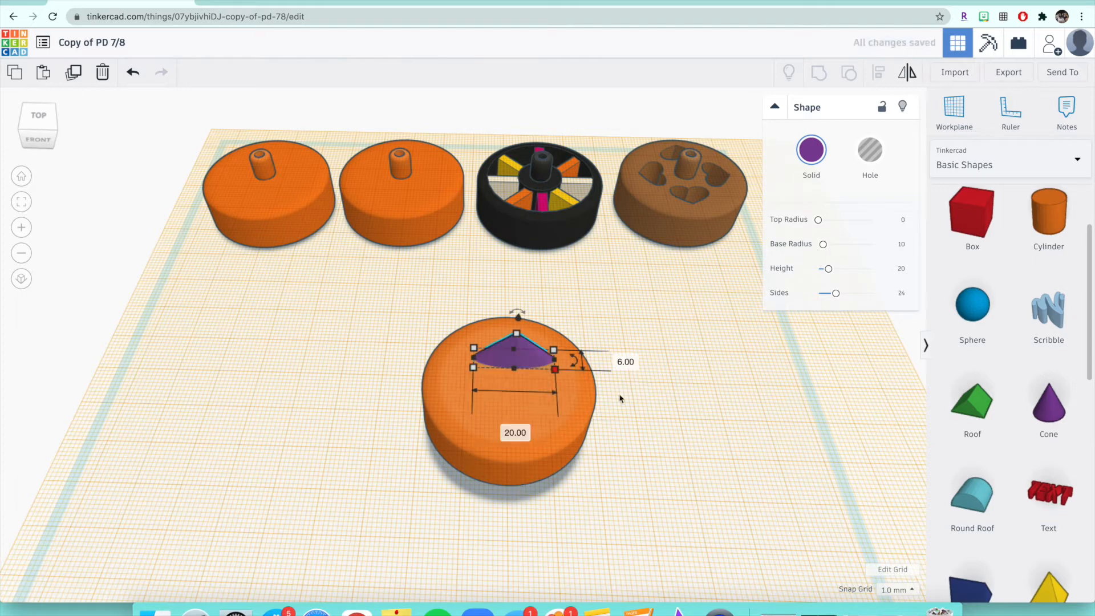
pyautogui.click(514, 438)
pyautogui.write('6')
pyautogui.press('Return')
pyautogui.click(341, 422)
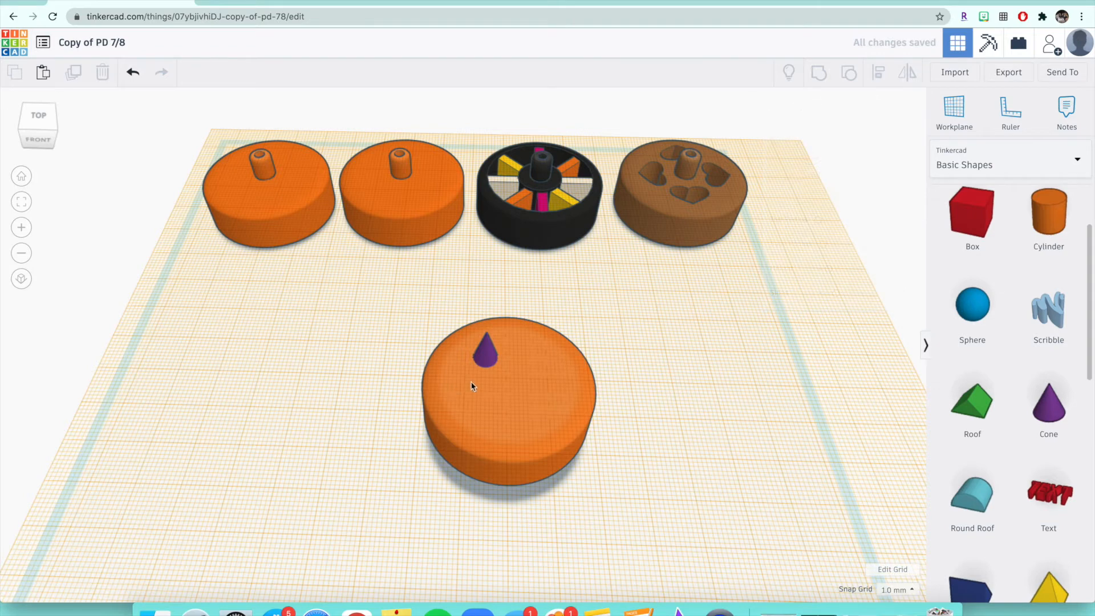
# Try the cone near the wheel's right edge with its base enlarged to 8 mm by 8 mm
pyautogui.moveTo(494, 359); pyautogui.dragTo(567, 393)
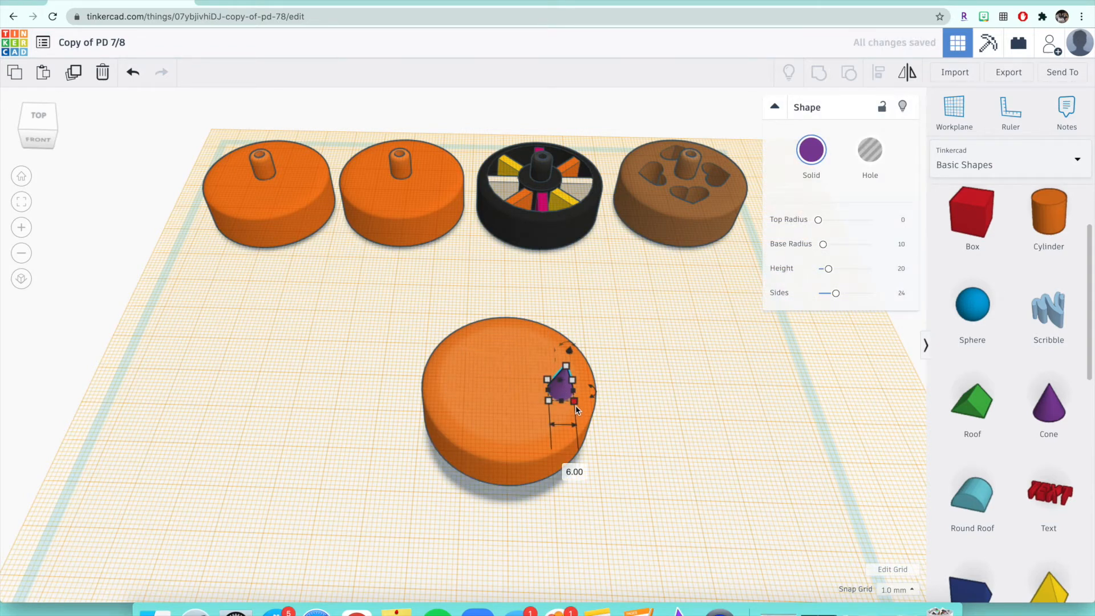
pyautogui.click(647, 392)
pyautogui.write('8')
pyautogui.press('Return')
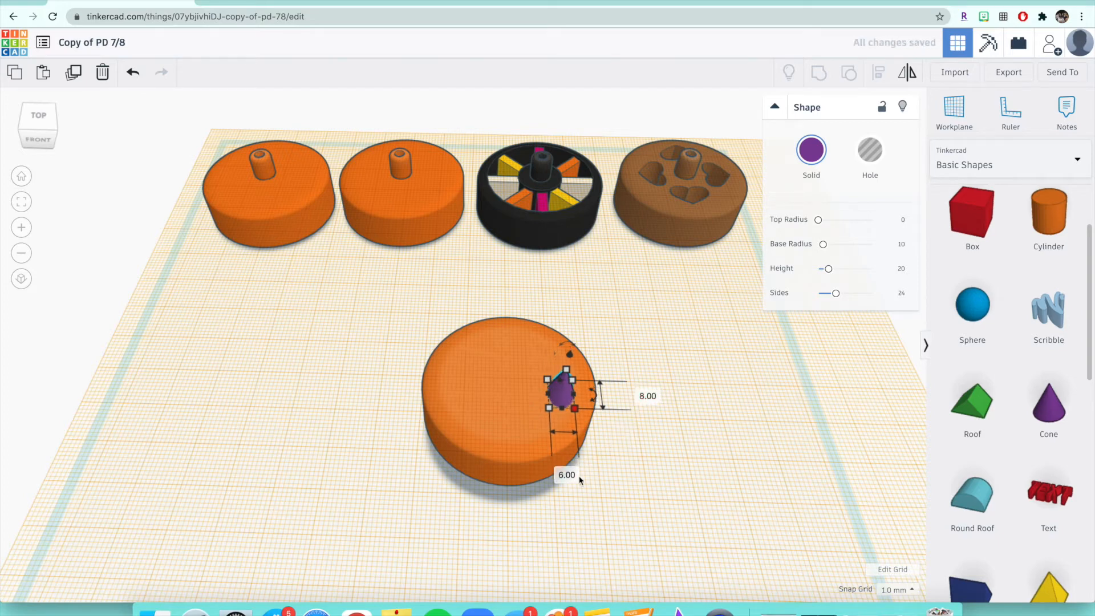
pyautogui.write('8')
pyautogui.press('Return')
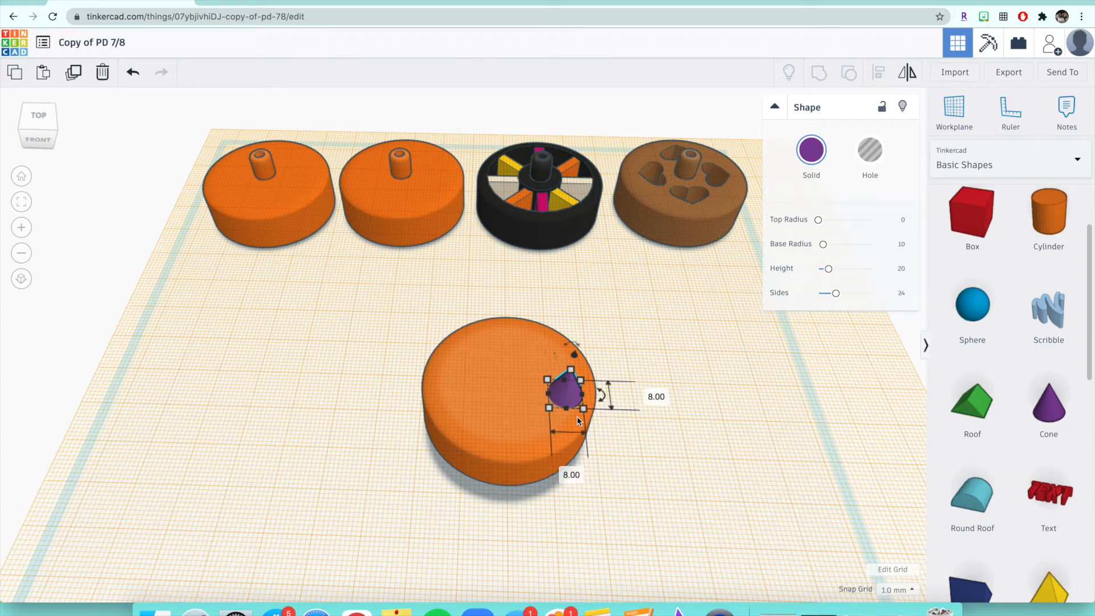
# Set the cone's base length and width back to 6 mm each
pyautogui.click(657, 397)
pyautogui.write('6')
pyautogui.press('Tab')
pyautogui.write('6')
pyautogui.press('Return')
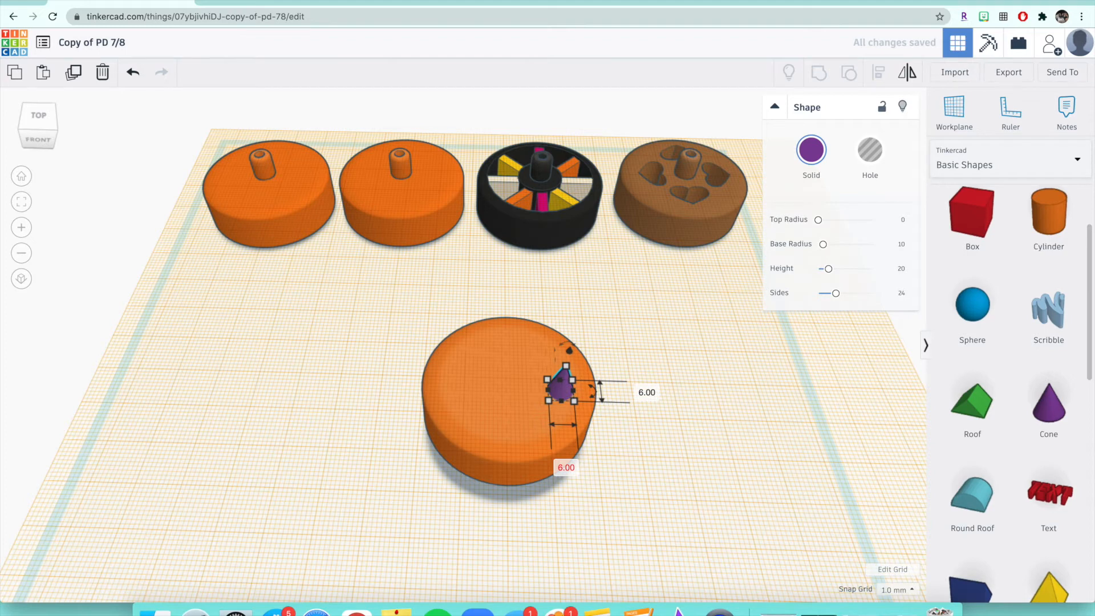
pyautogui.click(370, 486)
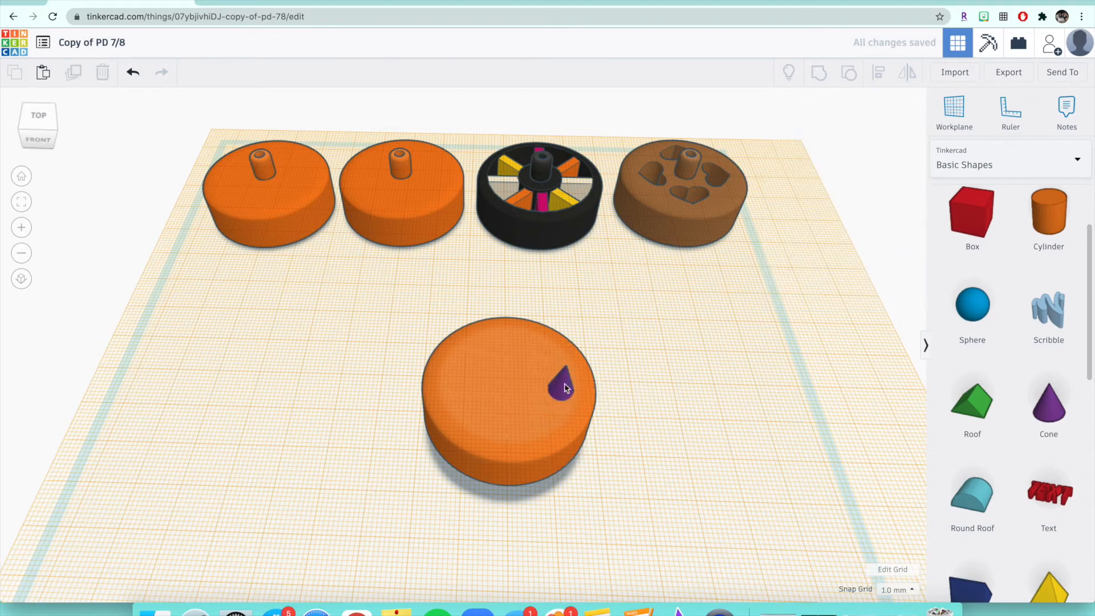
# Move the cone near the centre of the wheel's face and duplicate it into a ring of six cones around it
pyautogui.moveTo(566, 386); pyautogui.dragTo(513, 378)
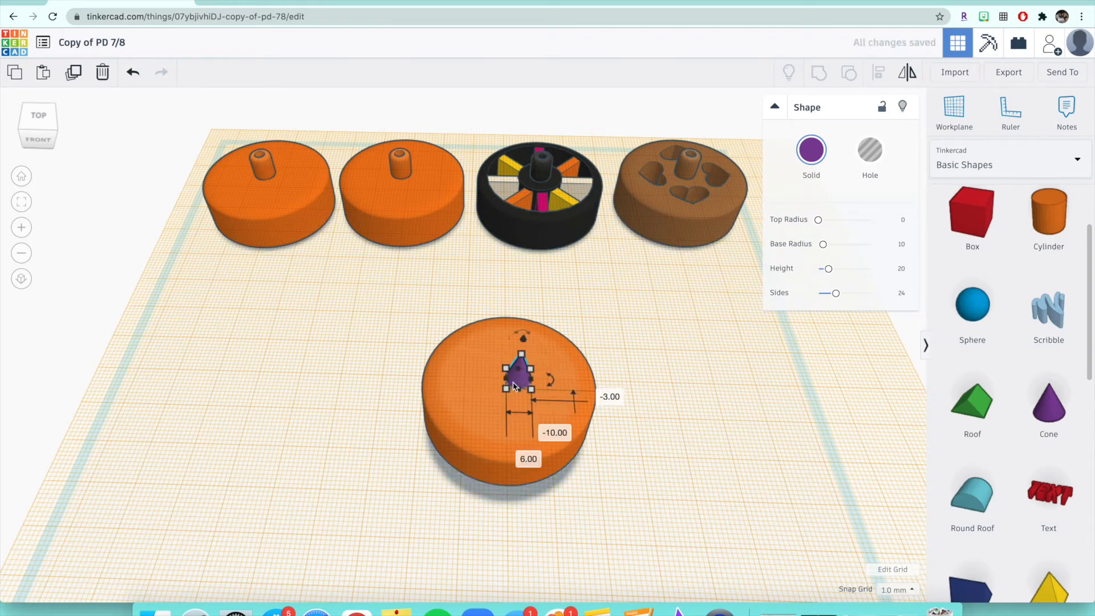
pyautogui.click(383, 401)
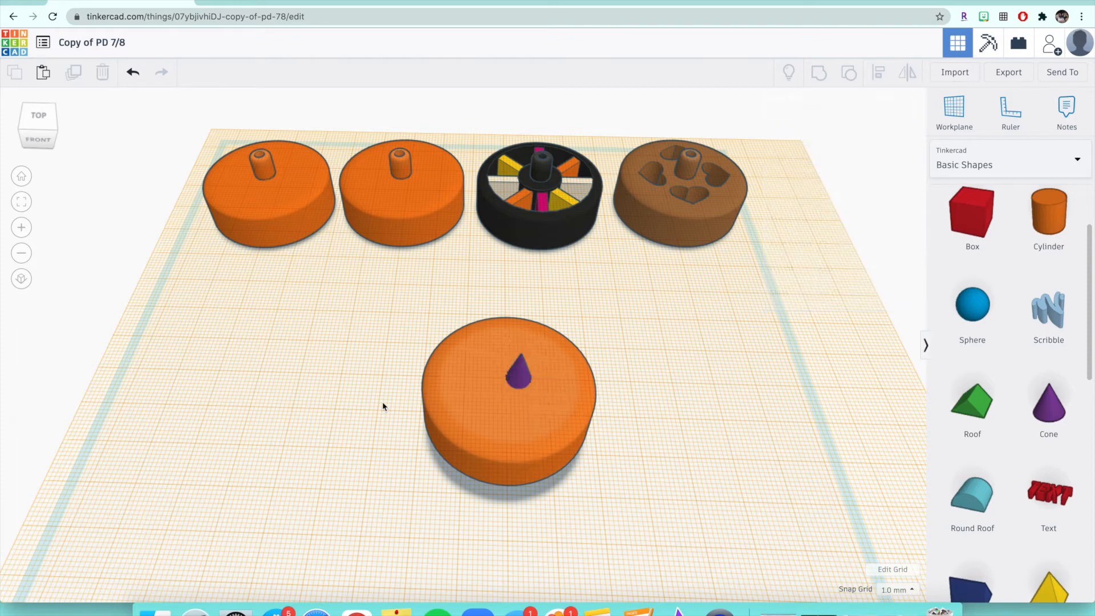
pyautogui.click(522, 378)
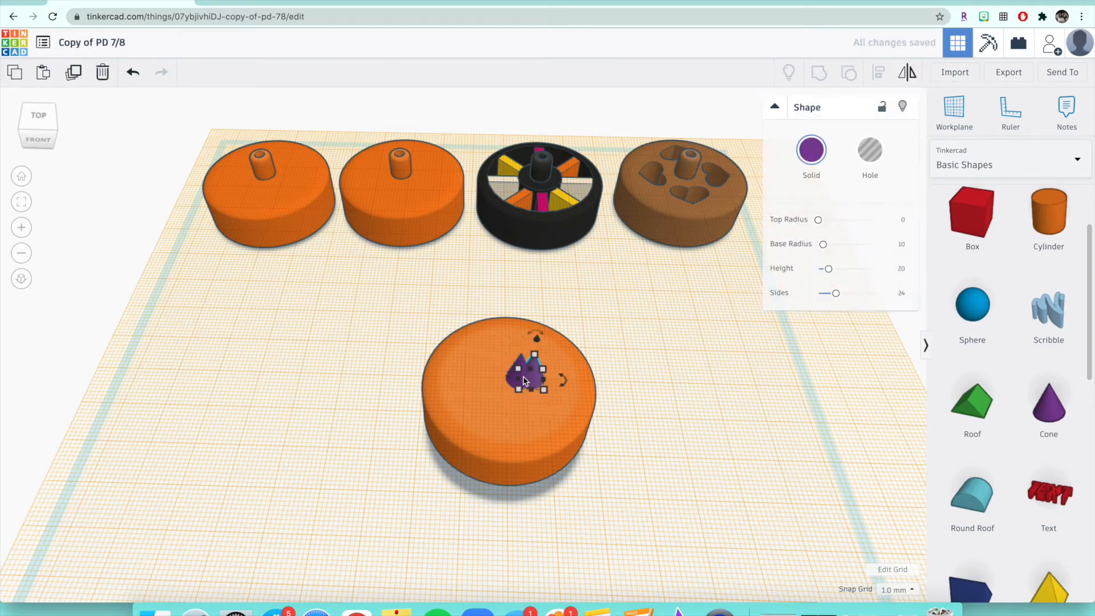
pyautogui.keyDown('alt'); pyautogui.moveTo(524, 381); pyautogui.dragTo(537, 422); pyautogui.keyUp('alt')
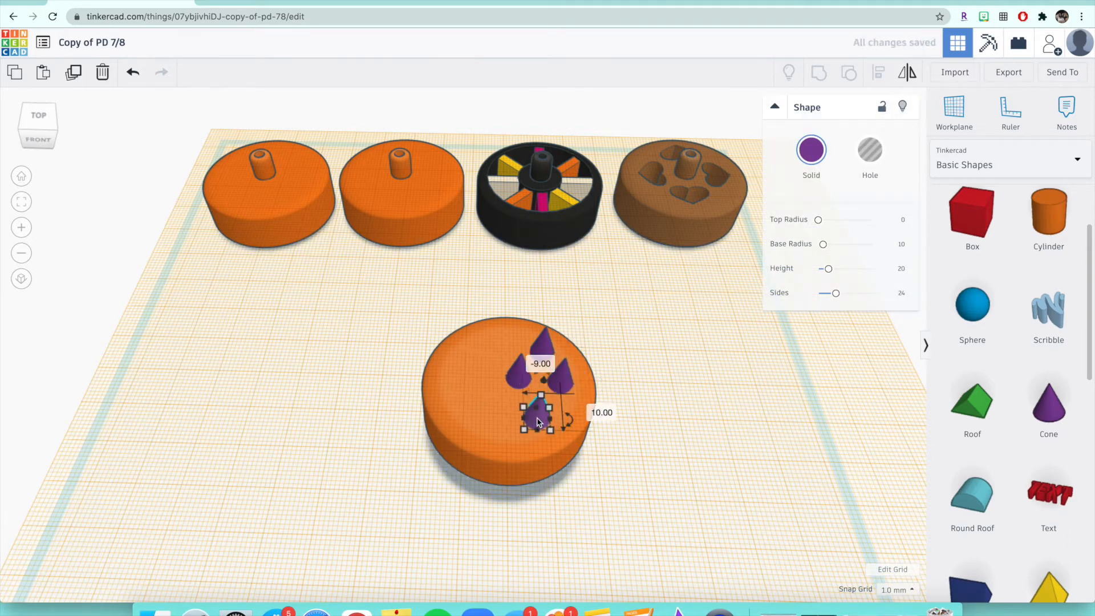
pyautogui.keyDown('alt'); pyautogui.moveTo(548, 421); pyautogui.dragTo(483, 346); pyautogui.keyUp('alt')
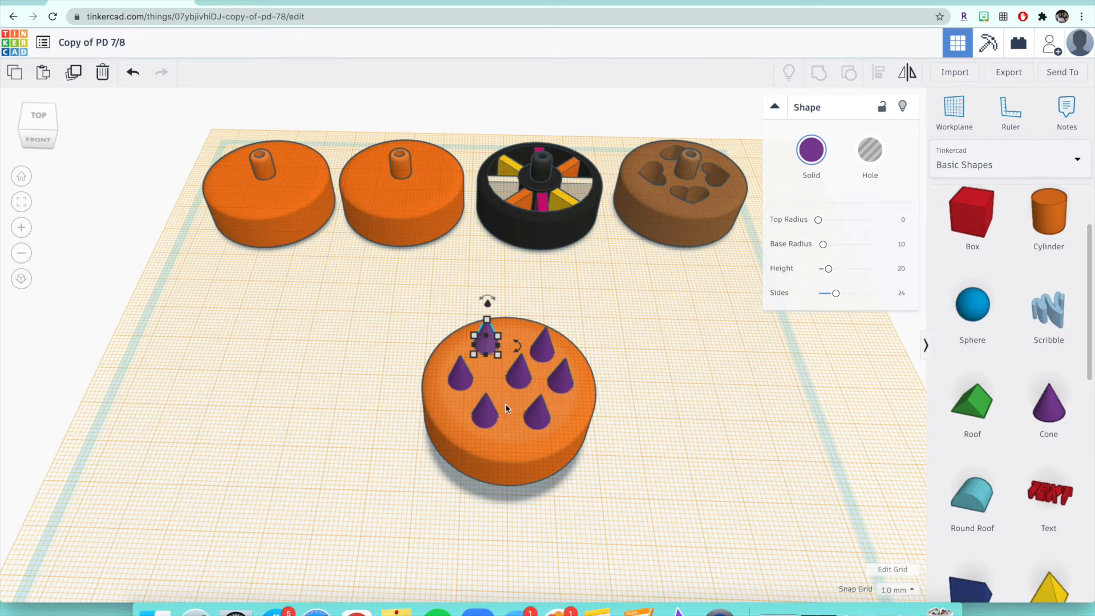
pyautogui.click(521, 379)
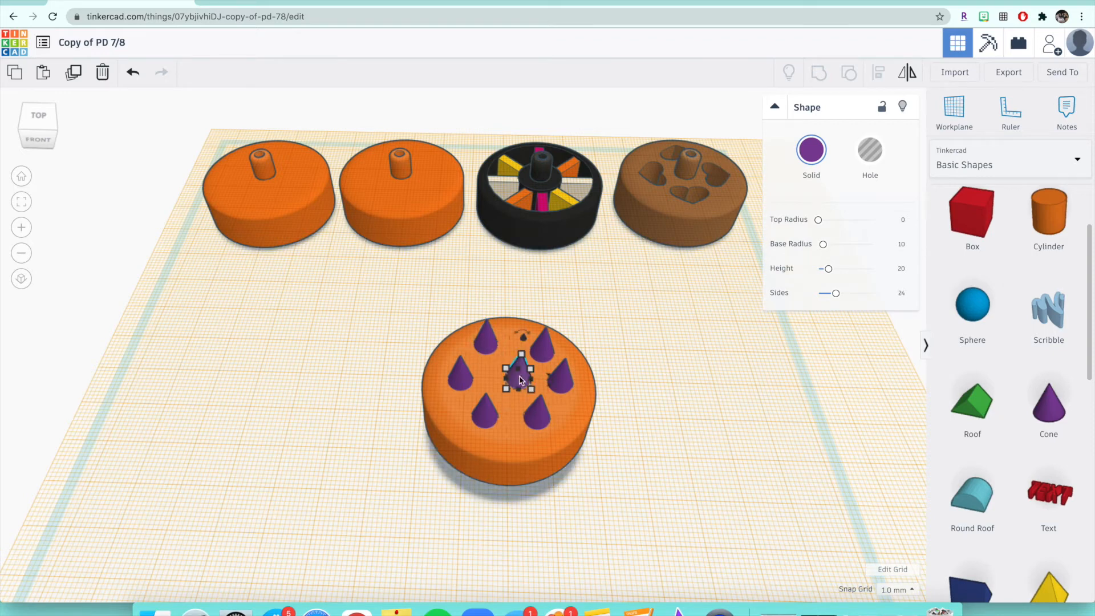
# Move the middle cone 2 mm left to centre it within the ring of six cones
pyautogui.moveTo(518, 381); pyautogui.dragTo(510, 381)
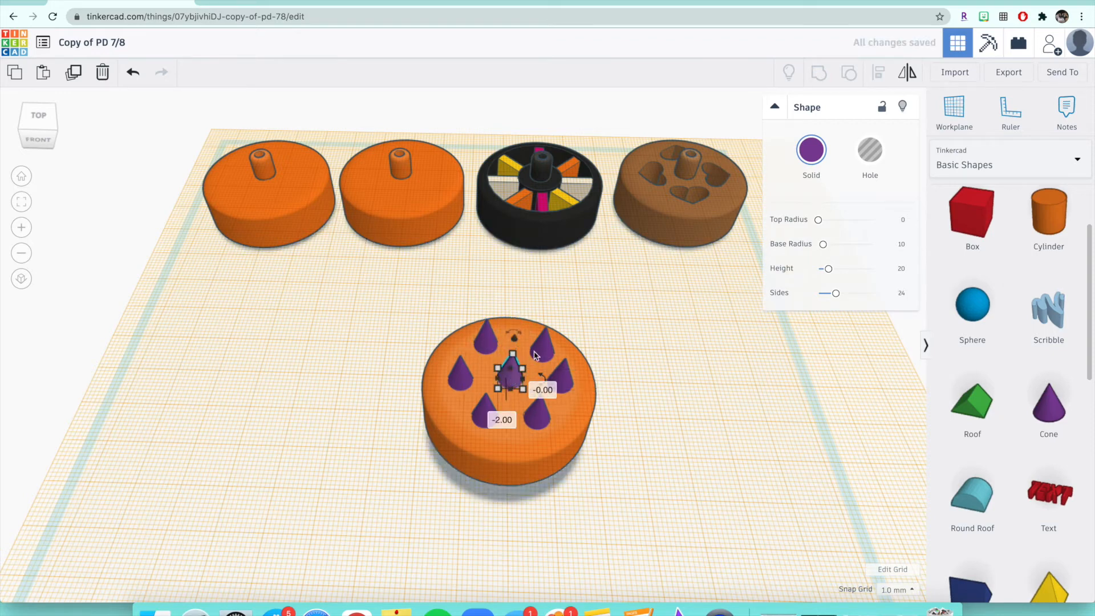
pyautogui.click(360, 427)
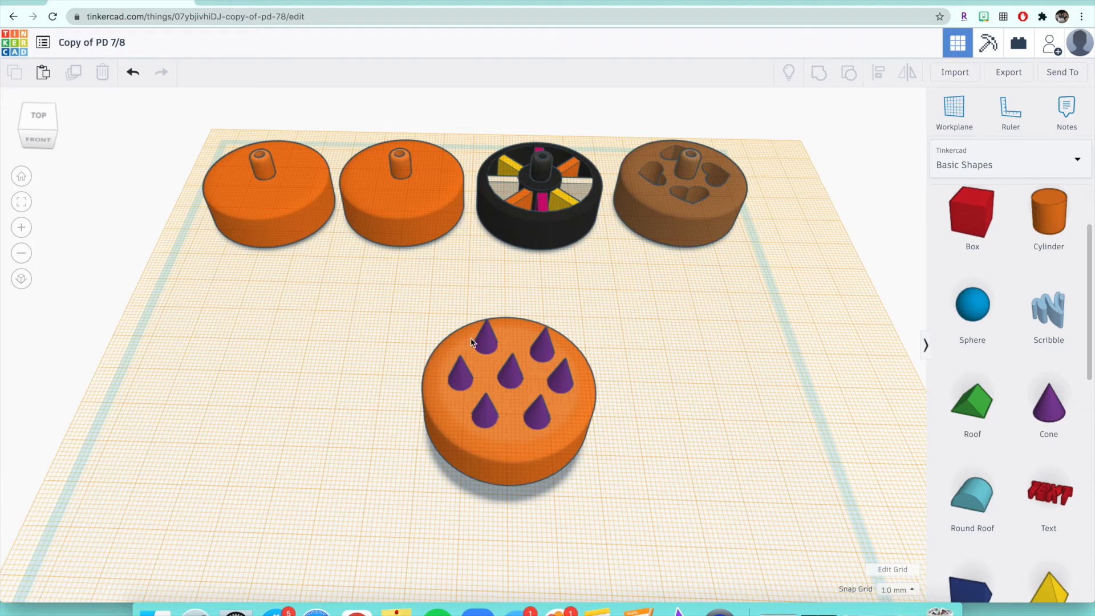
pyautogui.click(41, 116)
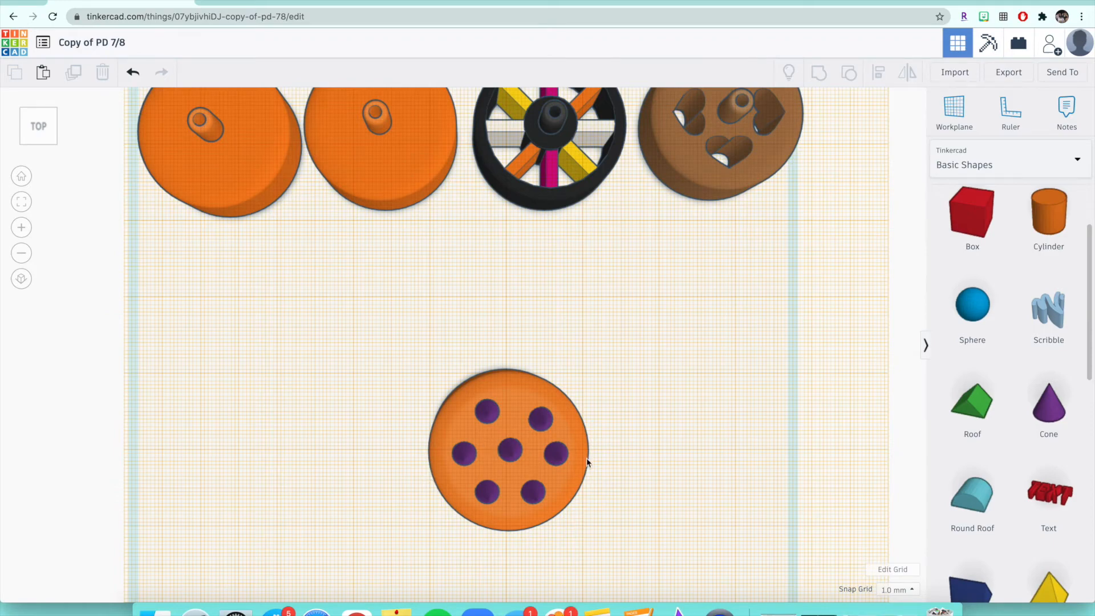
pyautogui.click(43, 131)
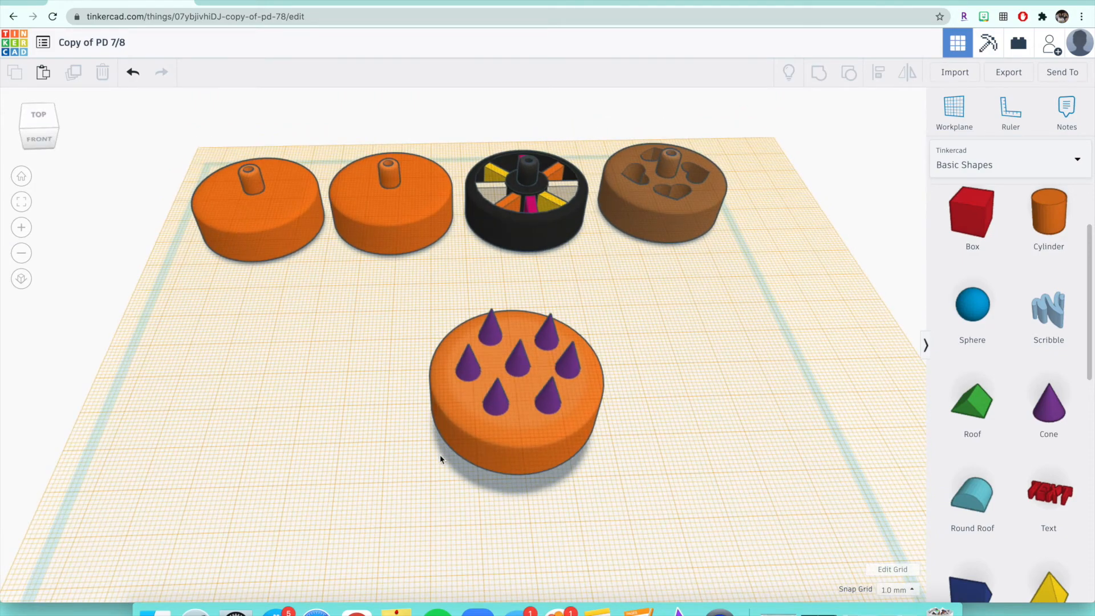
# Viewing the wheel face from above, nudge the upper-right cone upward toward the wheel's rim
pyautogui.click(521, 368)
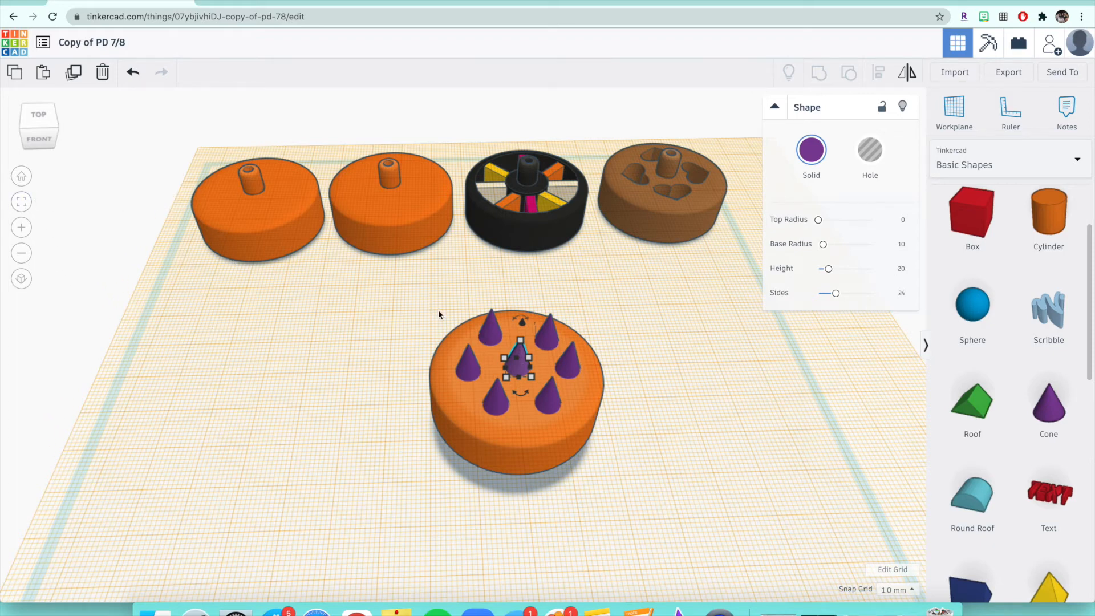
pyautogui.click(22, 203)
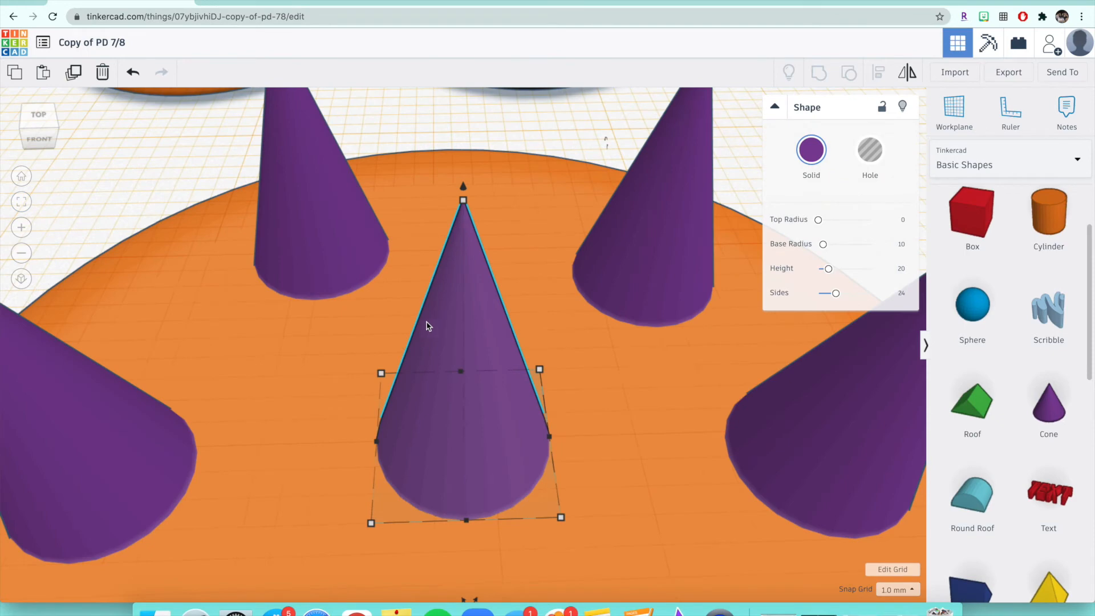
pyautogui.click(39, 115)
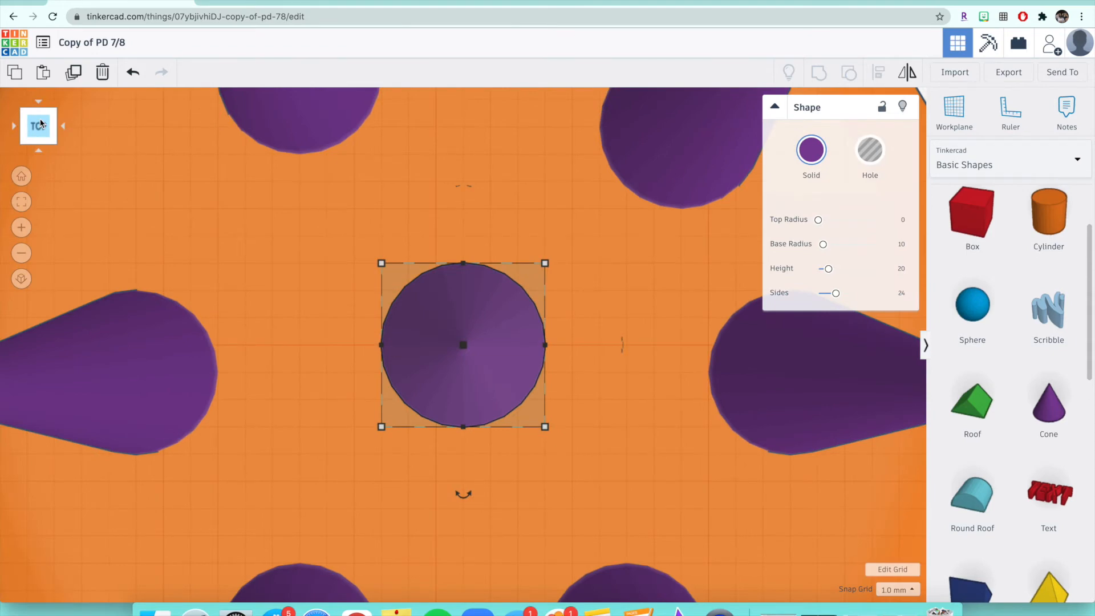
pyautogui.click(25, 256)
pyautogui.click(25, 257)
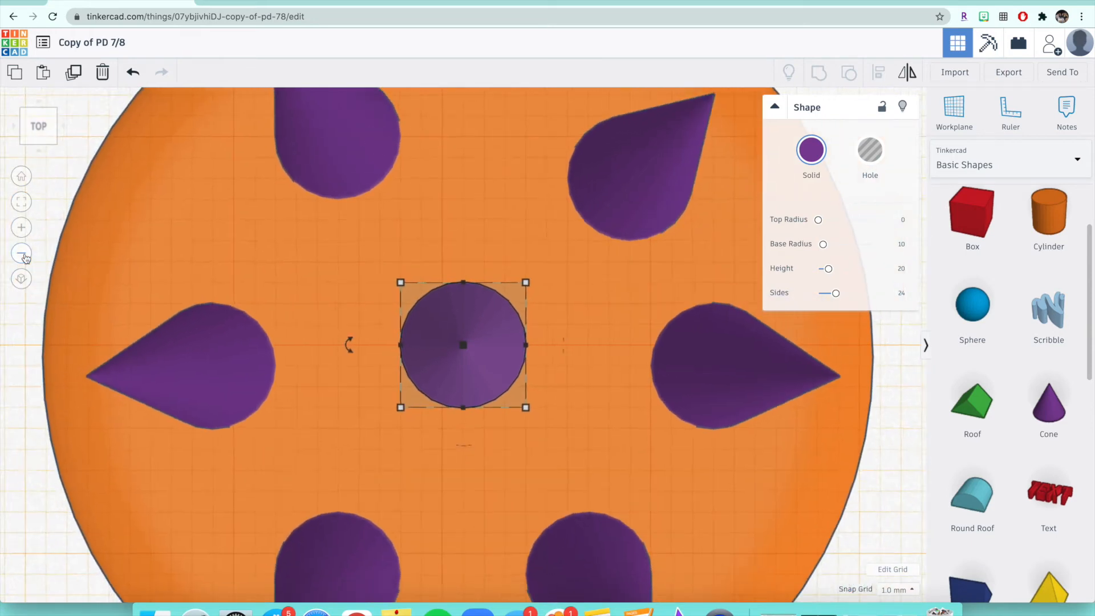
pyautogui.click(24, 257)
pyautogui.click(24, 256)
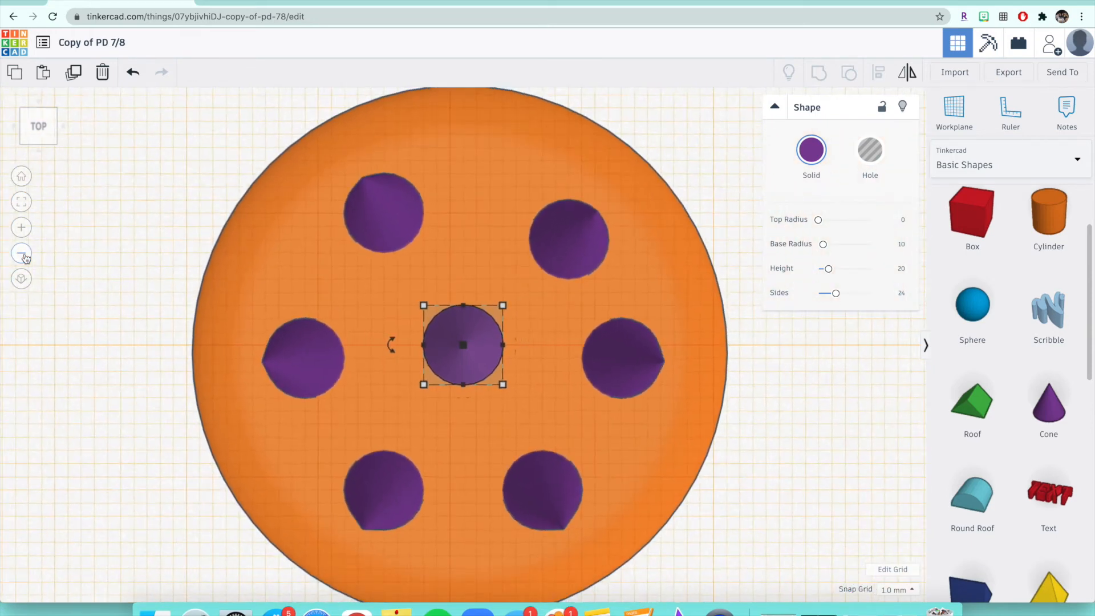
pyautogui.click(25, 257)
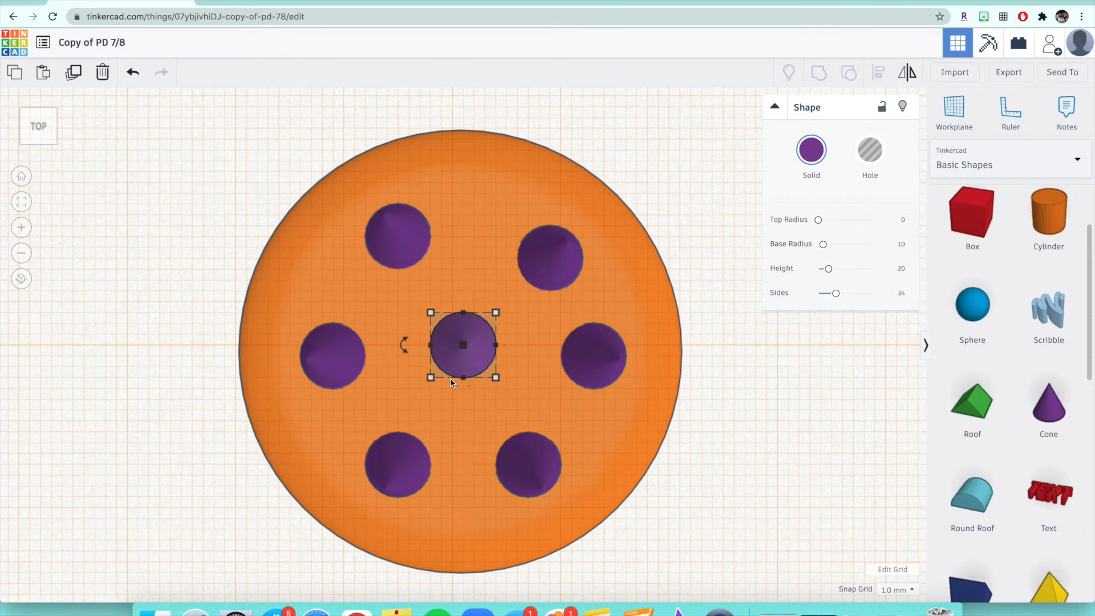
pyautogui.click(404, 237)
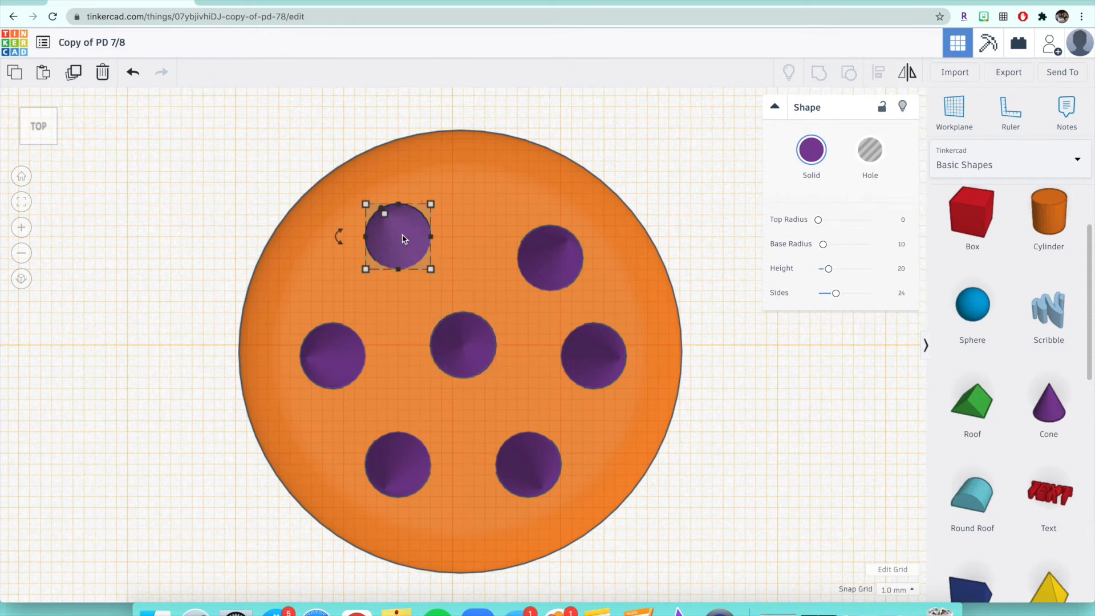
pyautogui.click(567, 255)
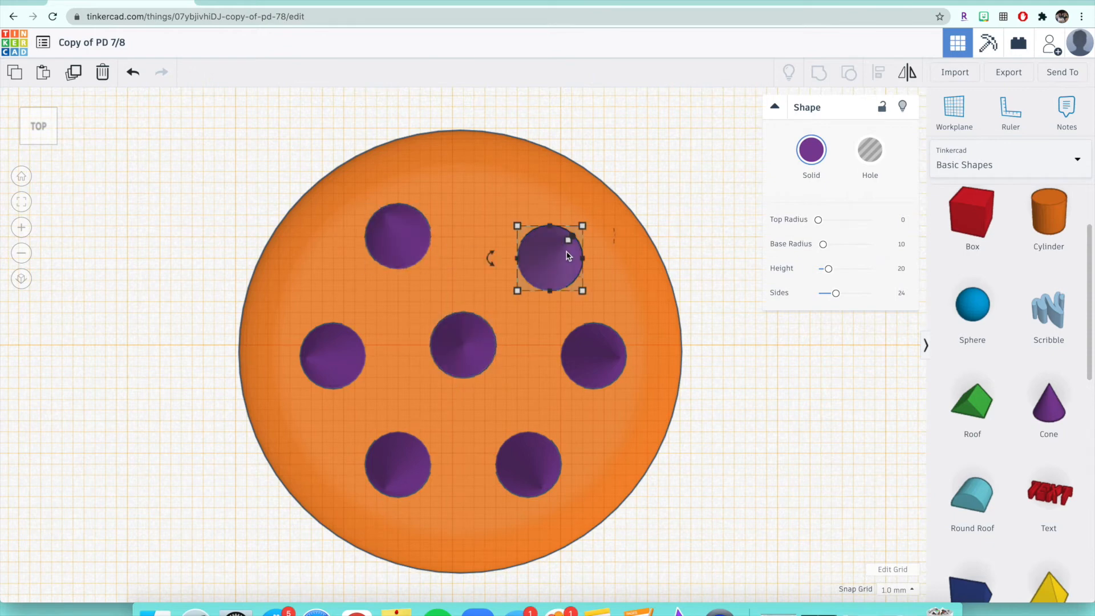
pyautogui.press('Left')
pyautogui.press('Left')
pyautogui.press('Left')
pyautogui.press('Up')
pyautogui.press('Up')
pyautogui.press('Up')
pyautogui.press('Up')
pyautogui.press('Up')
pyautogui.press('Up')
pyautogui.press('Up')
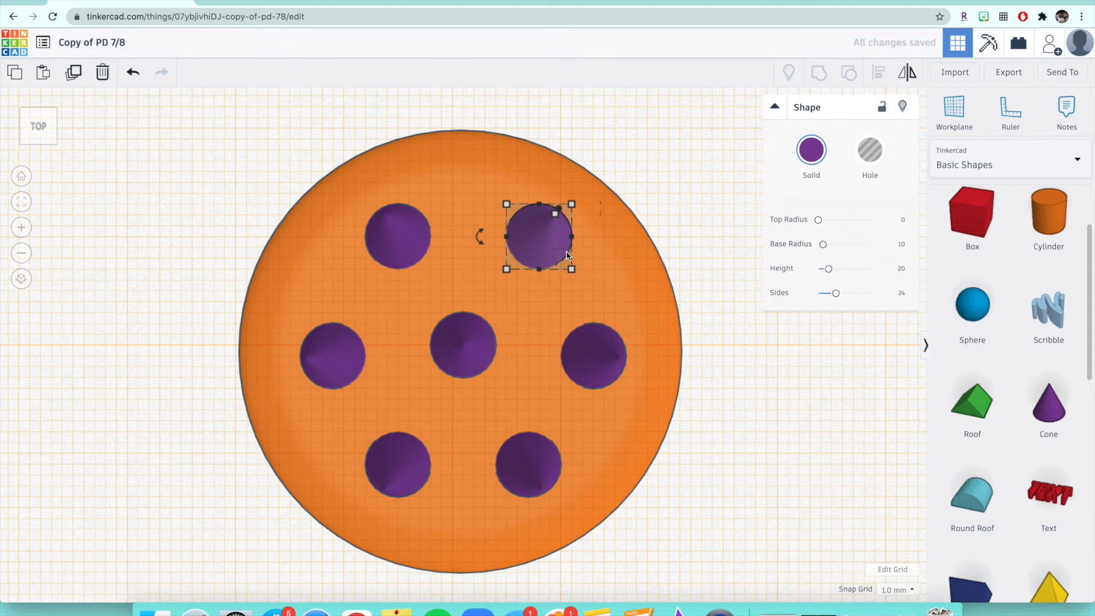
pyautogui.press('Right')
pyautogui.press('Right')
pyautogui.press('Right')
# Nudge the upper-left cone up and slightly left, toward the wheel's rim
pyautogui.click(404, 238)
pyautogui.press('Up')
pyautogui.press('Up')
pyautogui.press('Up')
pyautogui.press('Up')
pyautogui.press('Up')
pyautogui.press('Up')
pyautogui.press('Left')
pyautogui.press('Left')
pyautogui.press('Left')
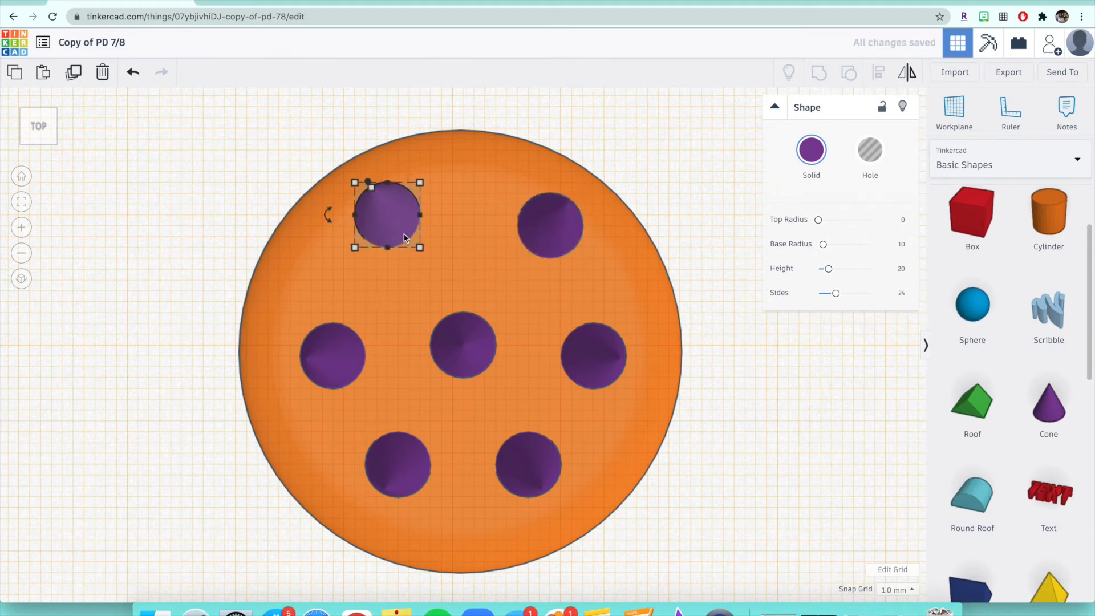
# Nudge the left cone of the ring outward, straight toward the wheel's left edge
pyautogui.click(330, 359)
pyautogui.press('Left')
pyautogui.press('Left')
pyautogui.press('Left')
pyautogui.press('Left')
pyautogui.press('Left')
pyautogui.press('Left')
pyautogui.press('Left')
pyautogui.press('Left')
pyautogui.press('Left')
pyautogui.press('Left')
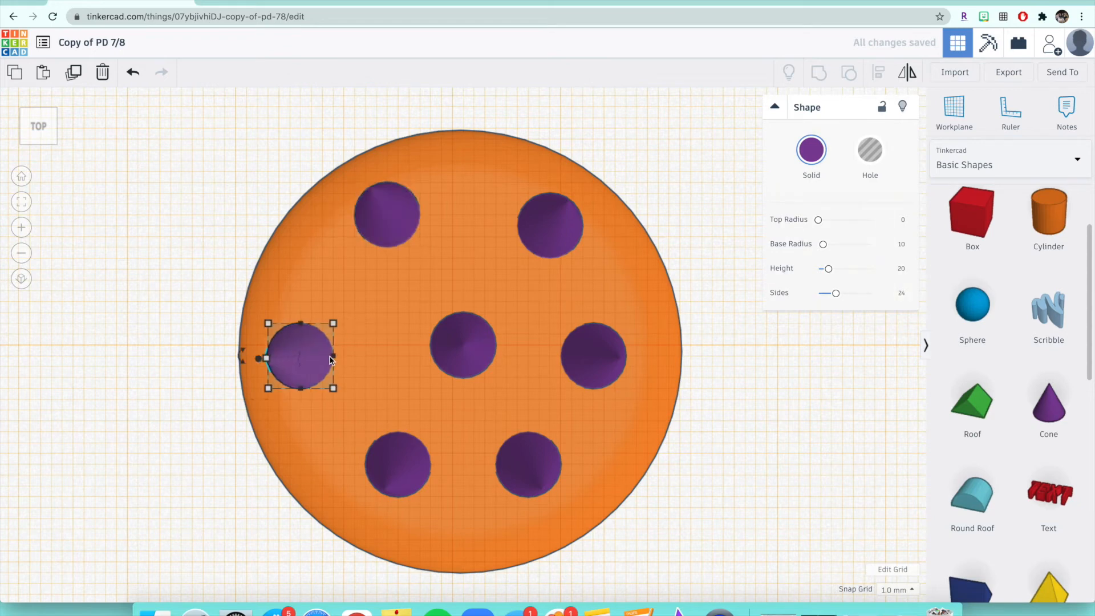
# Nudge the right cone of the ring outward toward the wheel's right edge, level with the left cone
pyautogui.click(607, 378)
pyautogui.press('Right')
pyautogui.press('Right')
pyautogui.press('Right')
pyautogui.press('Down')
pyautogui.press('Down')
pyautogui.press('Down')
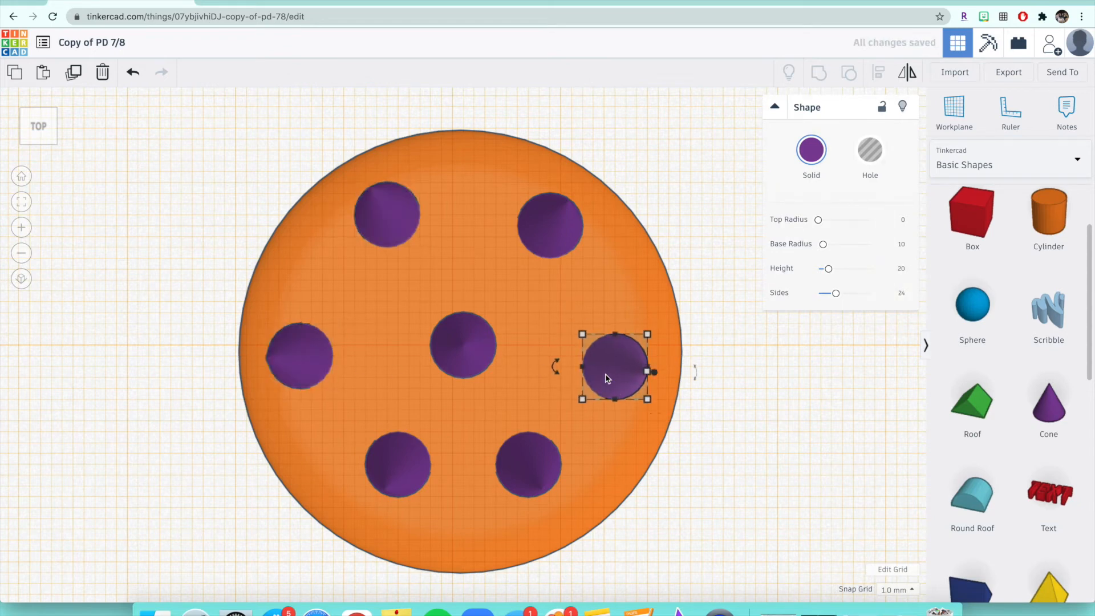
pyautogui.press('Up')
pyautogui.press('Up')
pyautogui.press('Up')
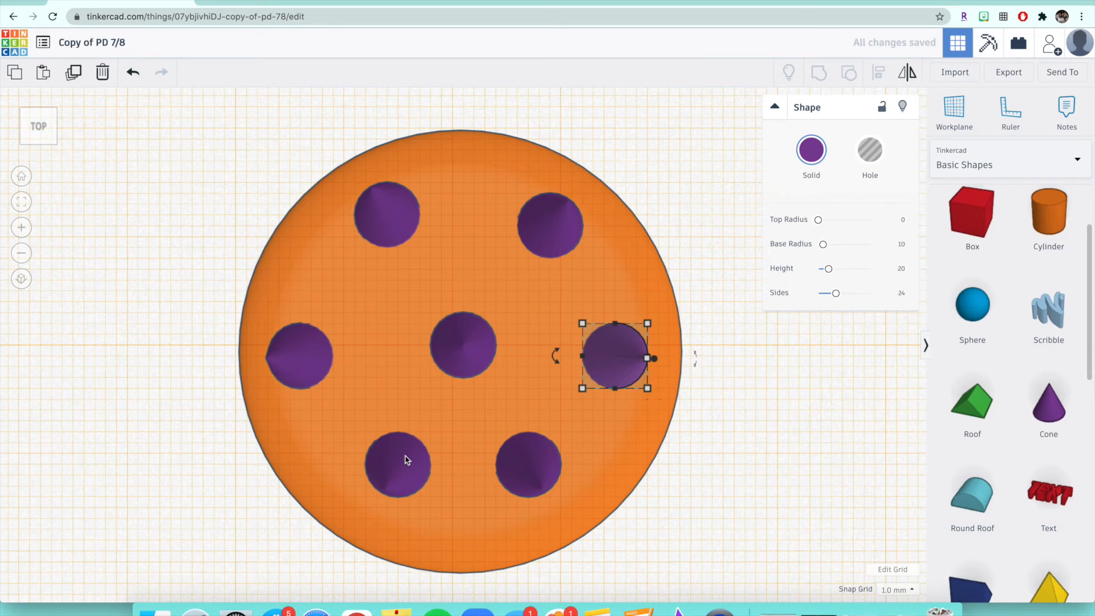
# Move the two lower cones down and outward toward the wheel's lower edge
pyautogui.click(406, 458)
pyautogui.press('Down')
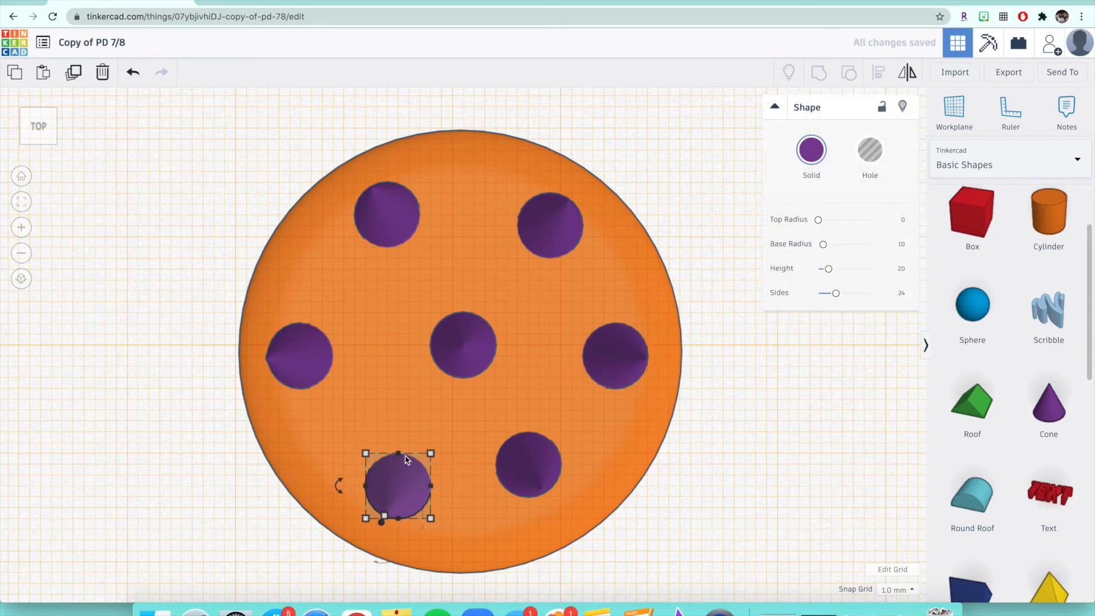
pyautogui.press('Left')
pyautogui.moveTo(528, 438); pyautogui.dragTo(530, 470)
pyautogui.press('Right')
pyautogui.press('Right')
pyautogui.press('Right')
pyautogui.press('Right')
pyautogui.press('Right')
pyautogui.press('Right')
pyautogui.press('Right')
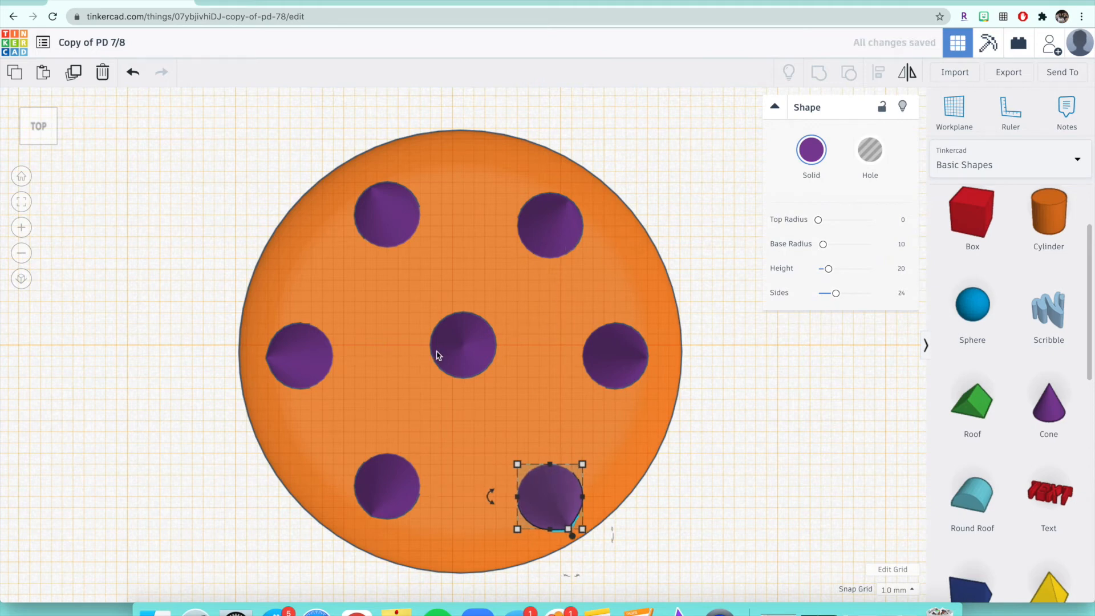
# Move the right cone 1 mm right and 1 mm up, and the left cone 1 mm up, level with the centre cone
pyautogui.click(632, 369)
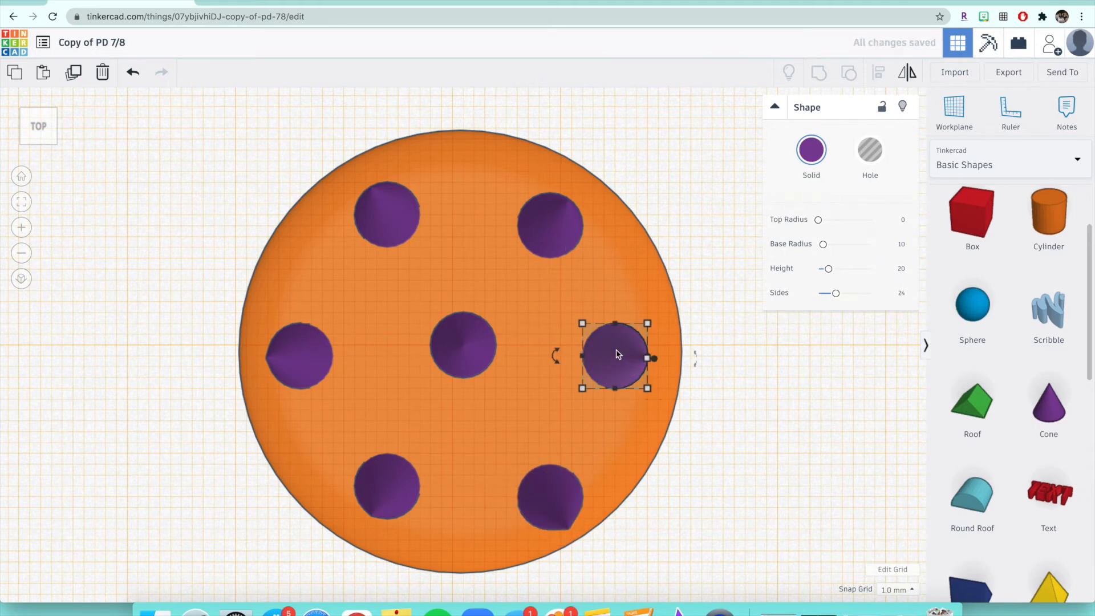
pyautogui.moveTo(616, 355); pyautogui.dragTo(623, 344)
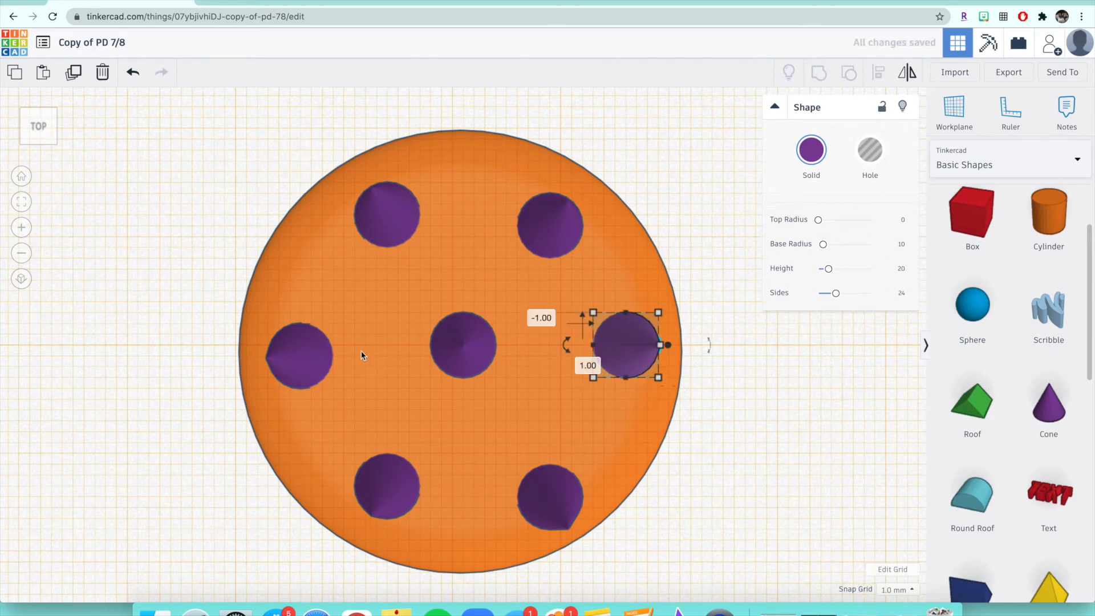
pyautogui.moveTo(301, 362); pyautogui.dragTo(303, 352)
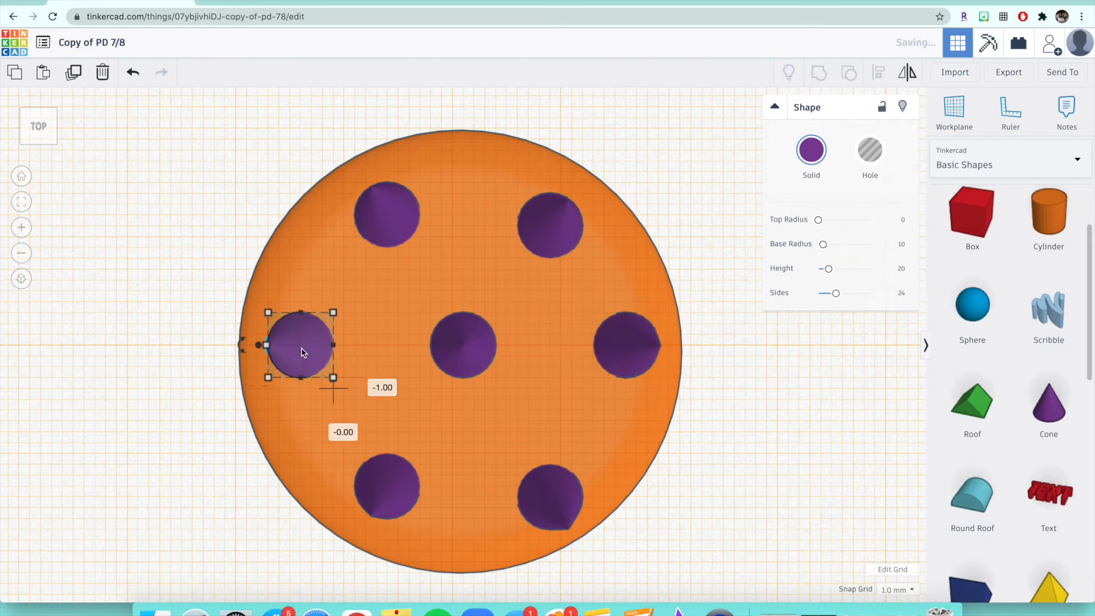
# Move both lower cones up and outward, and raise the upper-right cone level with the upper-left one
pyautogui.moveTo(388, 483); pyautogui.dragTo(367, 476)
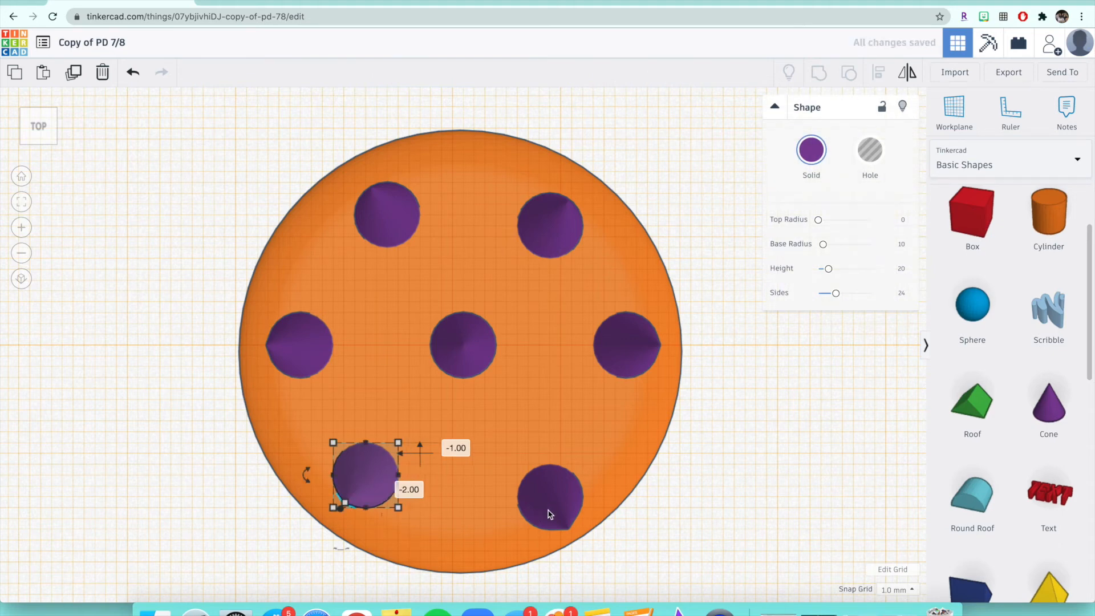
pyautogui.moveTo(554, 507); pyautogui.dragTo(564, 491)
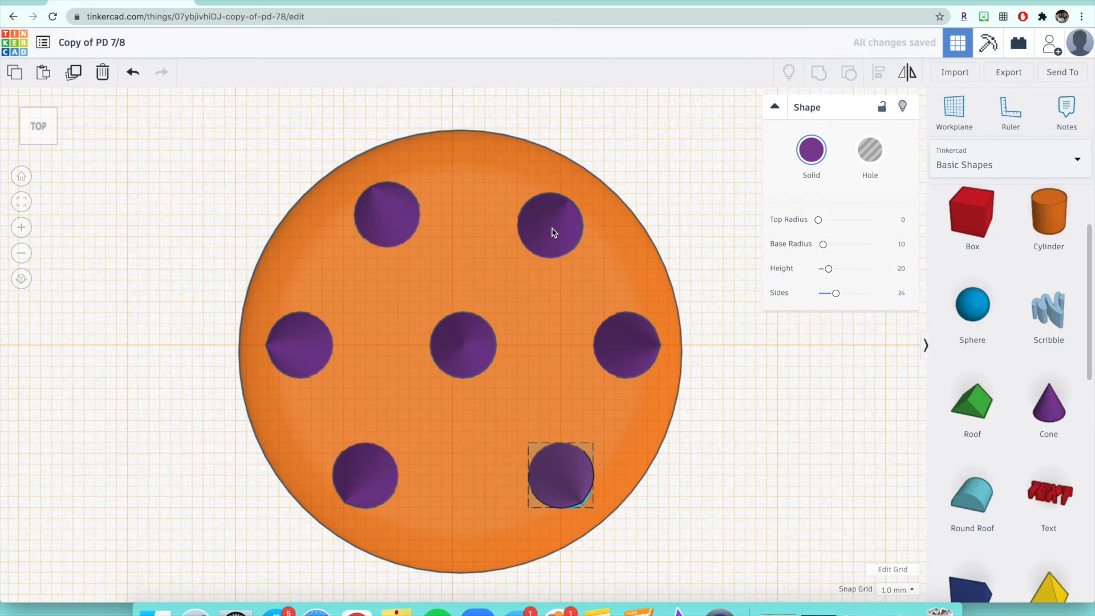
pyautogui.moveTo(551, 231); pyautogui.dragTo(550, 221)
pyautogui.click(196, 308)
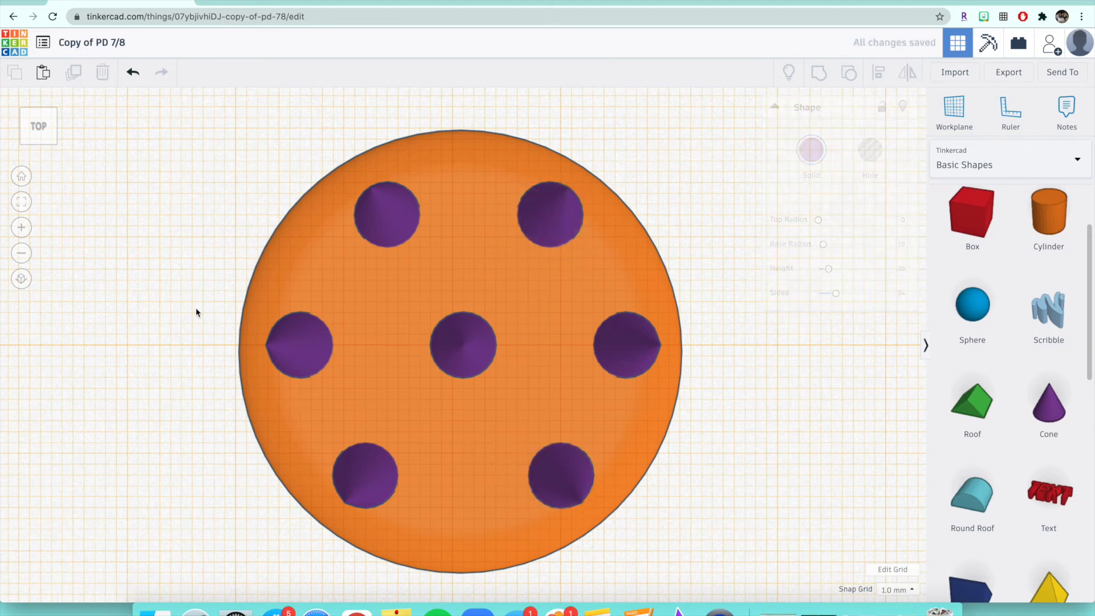
# Move the two lower cones inward so each lines up directly below its upper counterpart, shifting the lower-right one 1 mm
pyautogui.moveTo(384, 489); pyautogui.dragTo(407, 491)
pyautogui.moveTo(562, 479); pyautogui.dragTo(553, 482)
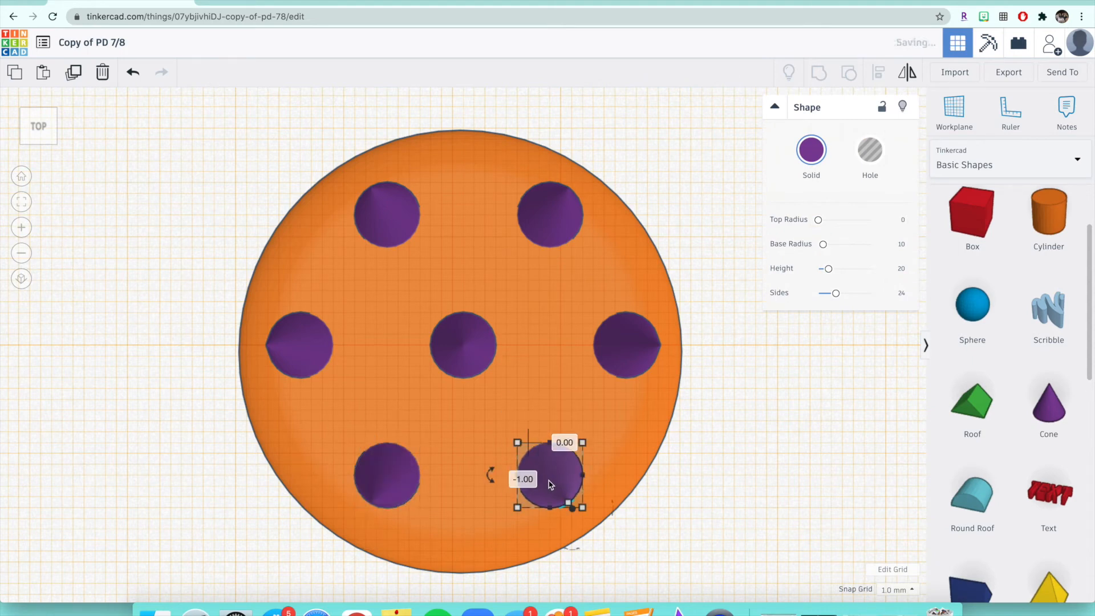
pyautogui.click(260, 461)
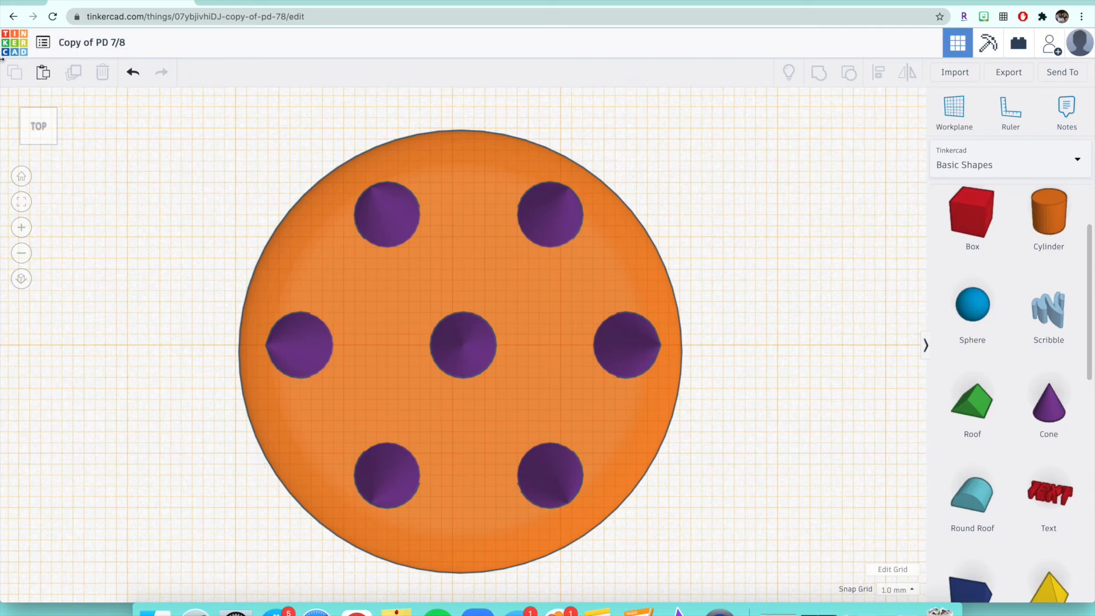
# Recolour the wheel body under the cones, trying yellow and settling on red
pyautogui.scroll(-2, 98, 217)
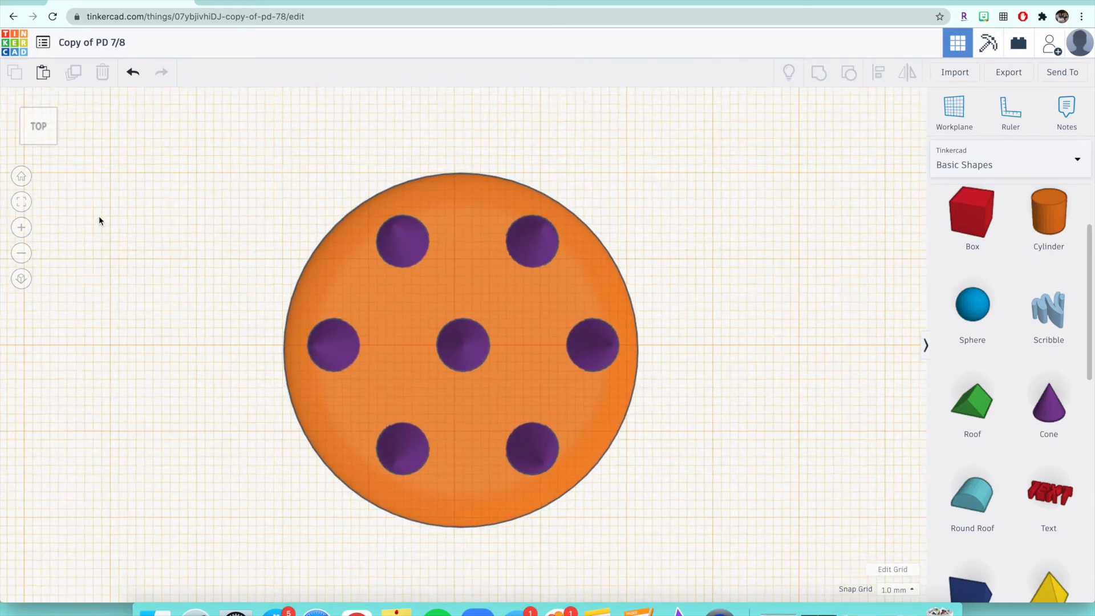
pyautogui.scroll(-4, 98, 215)
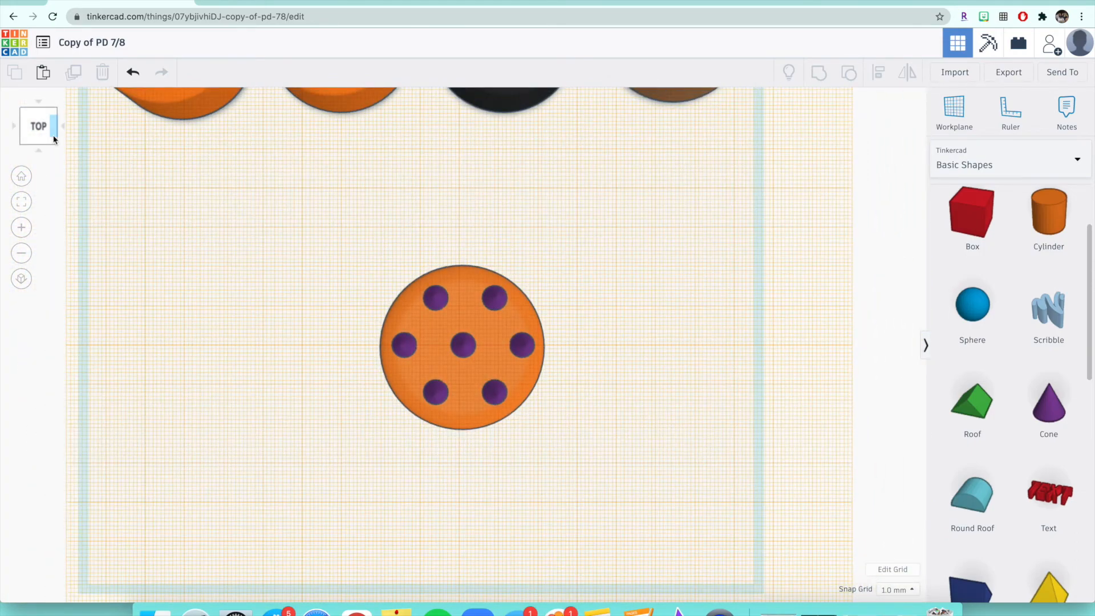
pyautogui.click(54, 139)
pyautogui.moveTo(41, 125)
pyautogui.mouseDown()
pyautogui.moveTo(52, 115)
pyautogui.moveTo(70, 124)
pyautogui.moveTo(41, 133)
pyautogui.mouseUp()
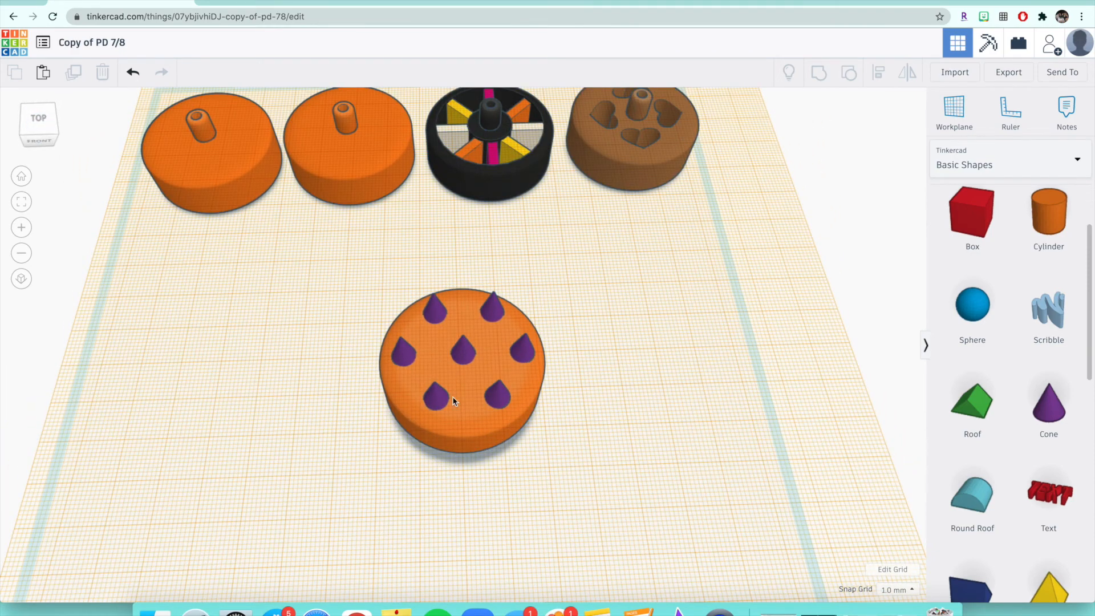
pyautogui.click(465, 403)
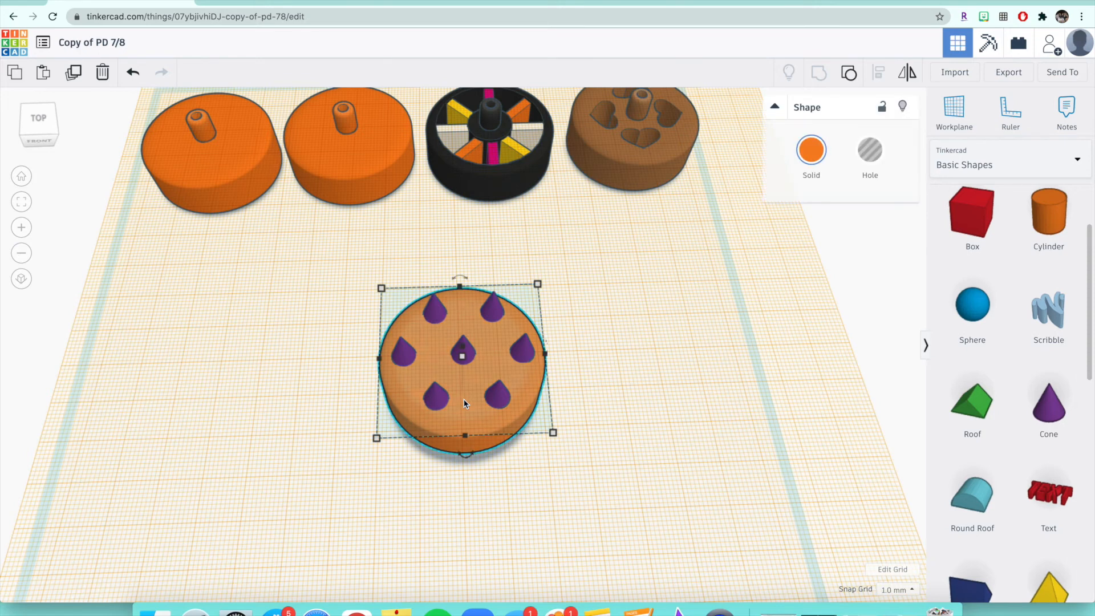
pyautogui.click(813, 151)
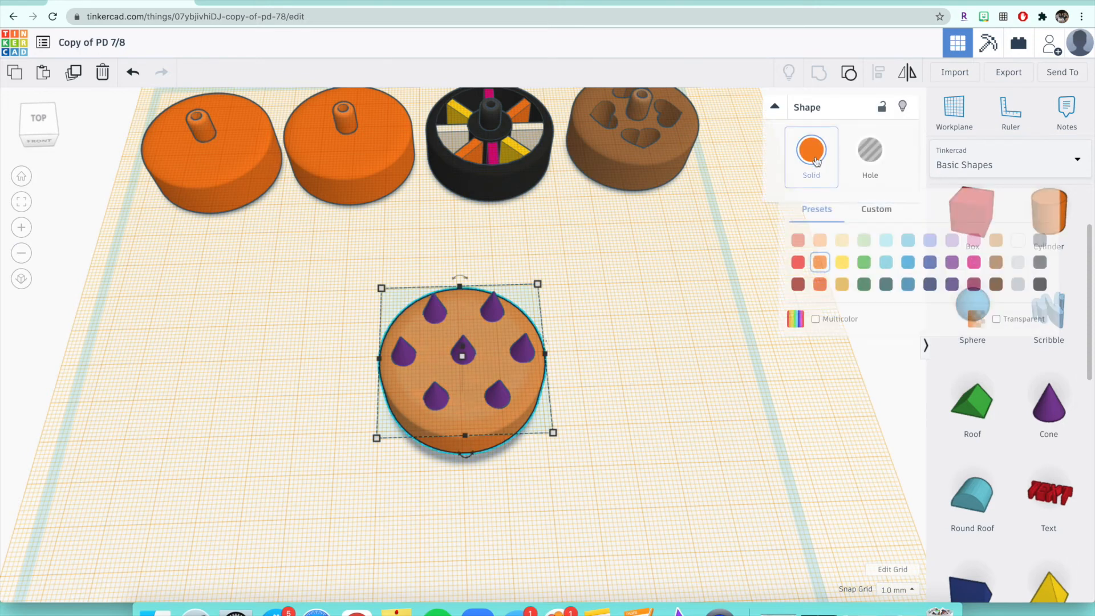
pyautogui.click(844, 266)
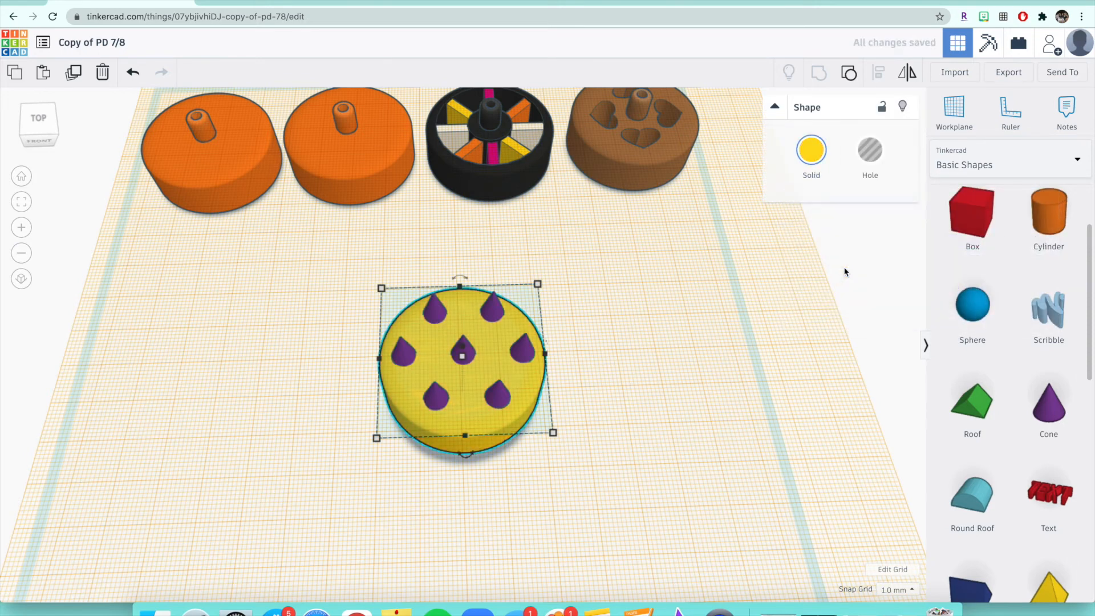
pyautogui.click(811, 151)
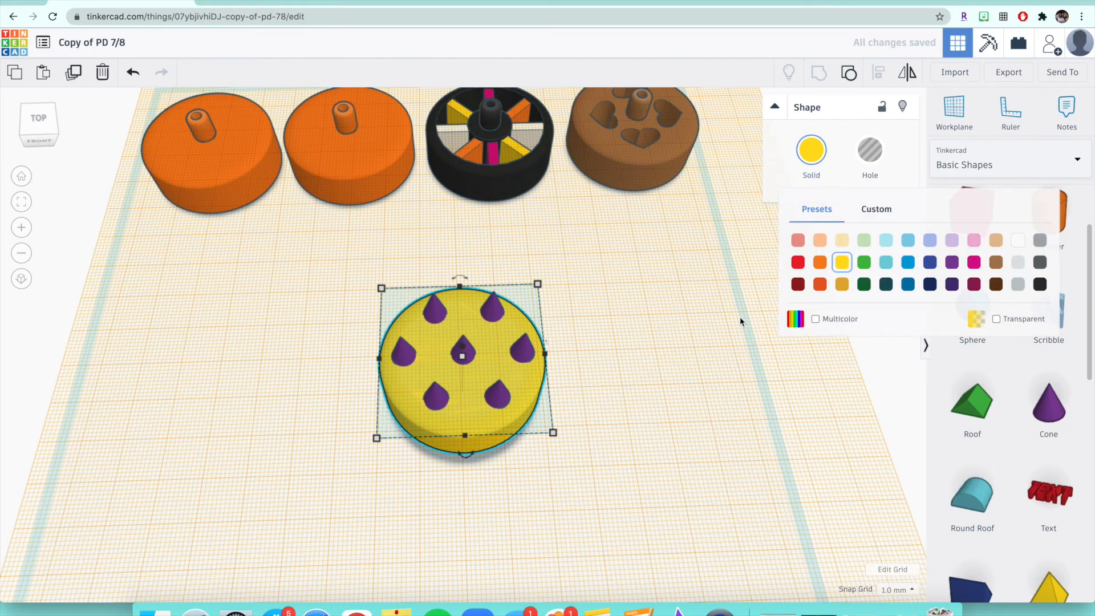
pyautogui.click(798, 261)
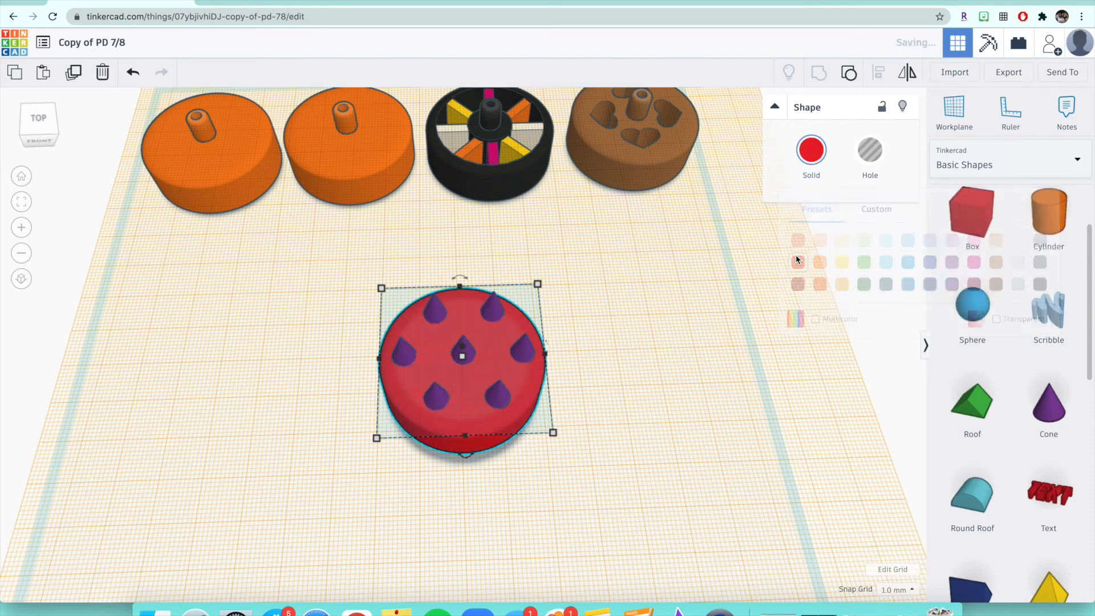
# Recolour the lower-right, right and upper-right cones on the wheel with the bright green preset
pyautogui.click(502, 398)
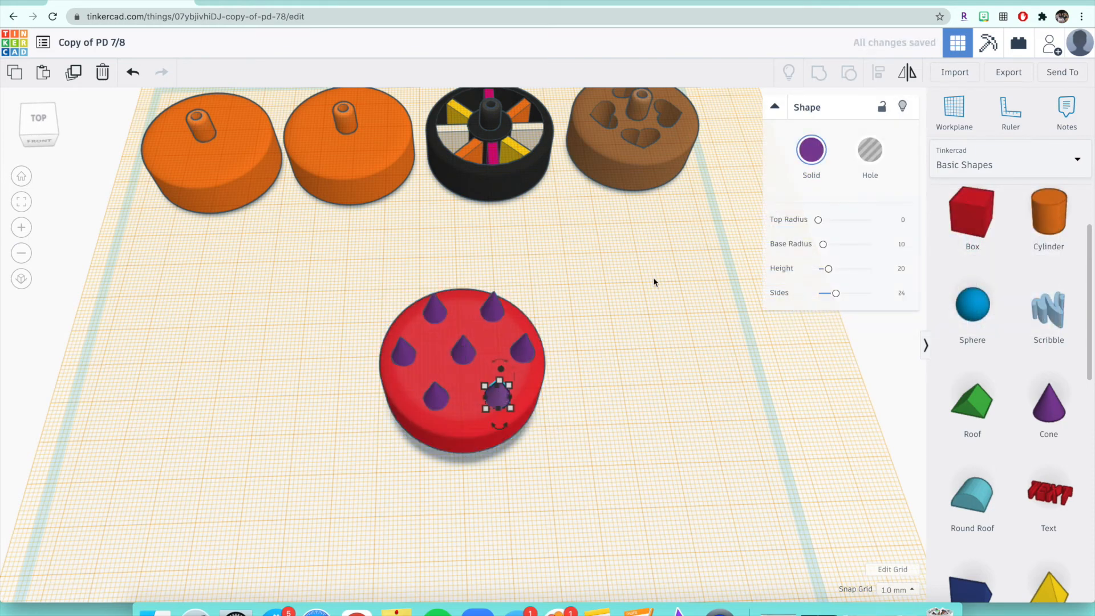
pyautogui.click(812, 150)
pyautogui.click(865, 262)
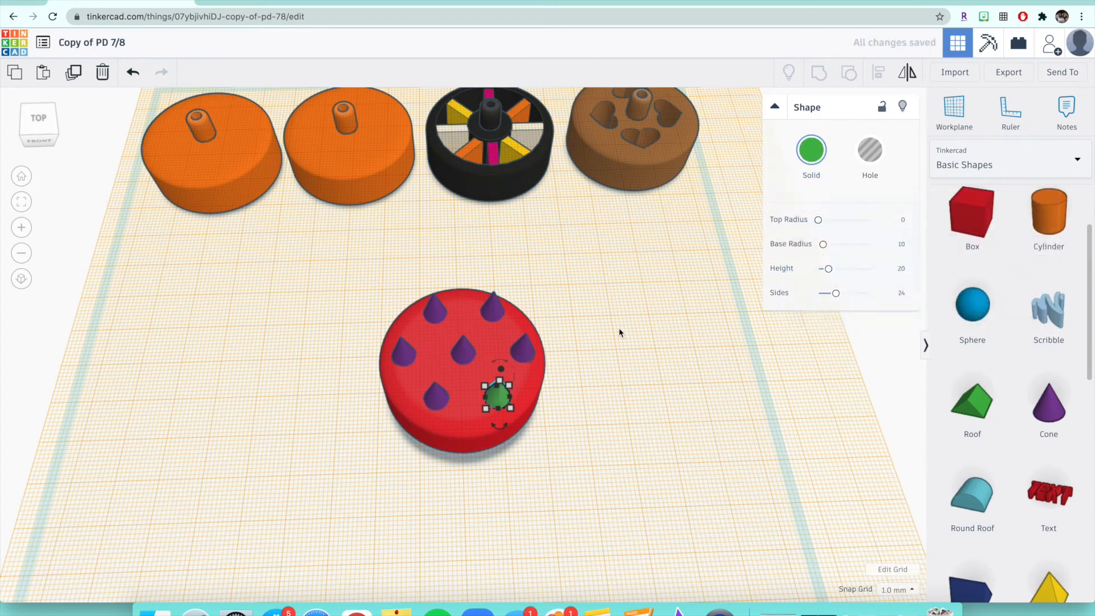
pyautogui.click(523, 350)
pyautogui.click(813, 151)
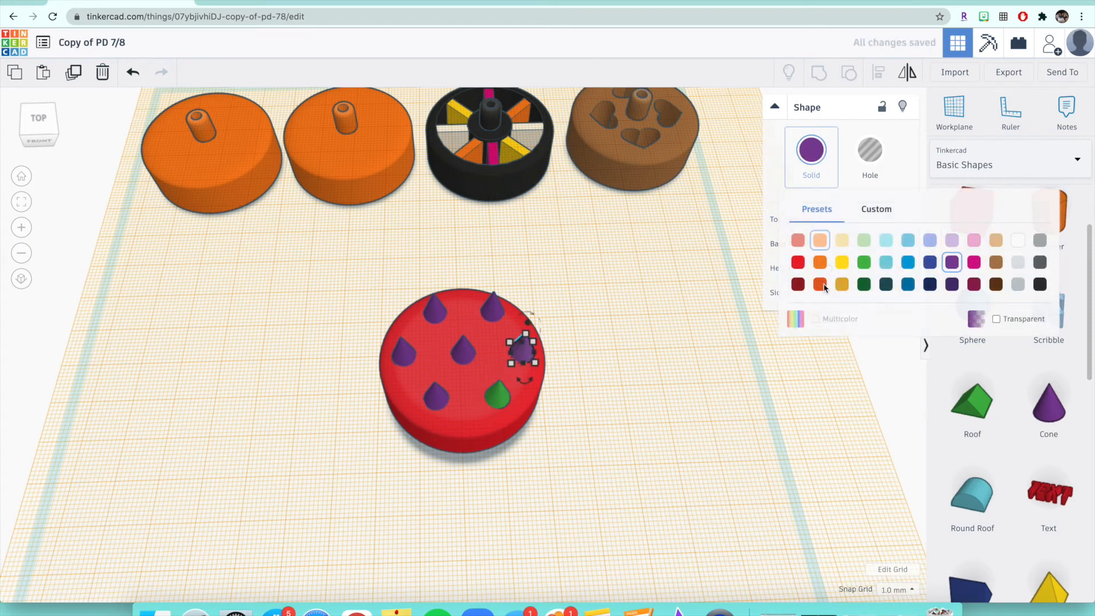
pyautogui.click(865, 263)
pyautogui.click(493, 308)
pyautogui.click(810, 153)
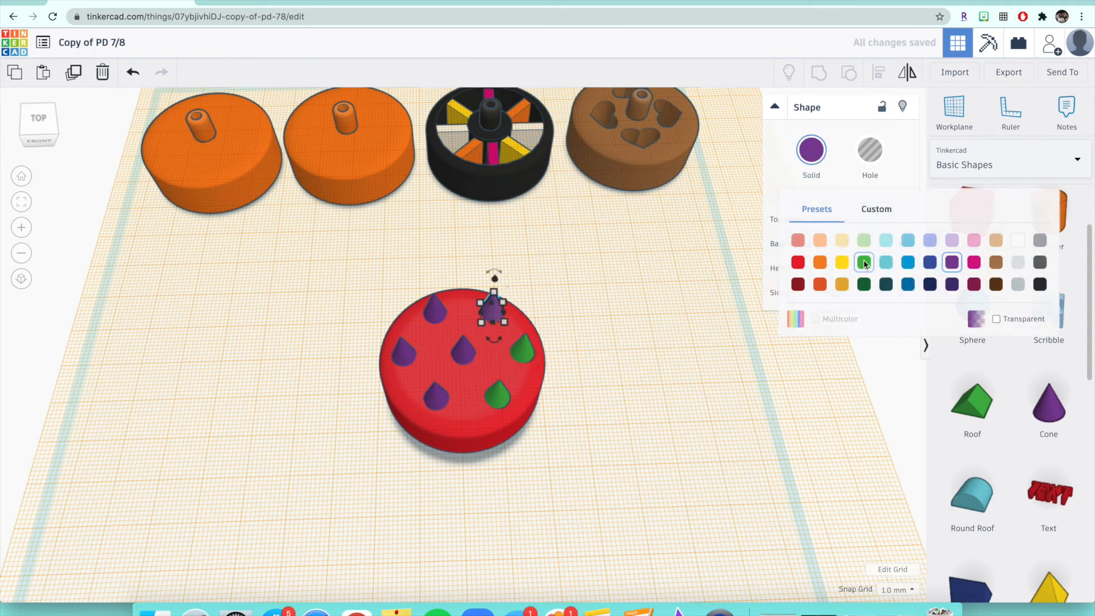
pyautogui.click(864, 263)
# Recolour the upper-left, left and lower-left cones on the wheel with the same bright green preset
pyautogui.click(434, 311)
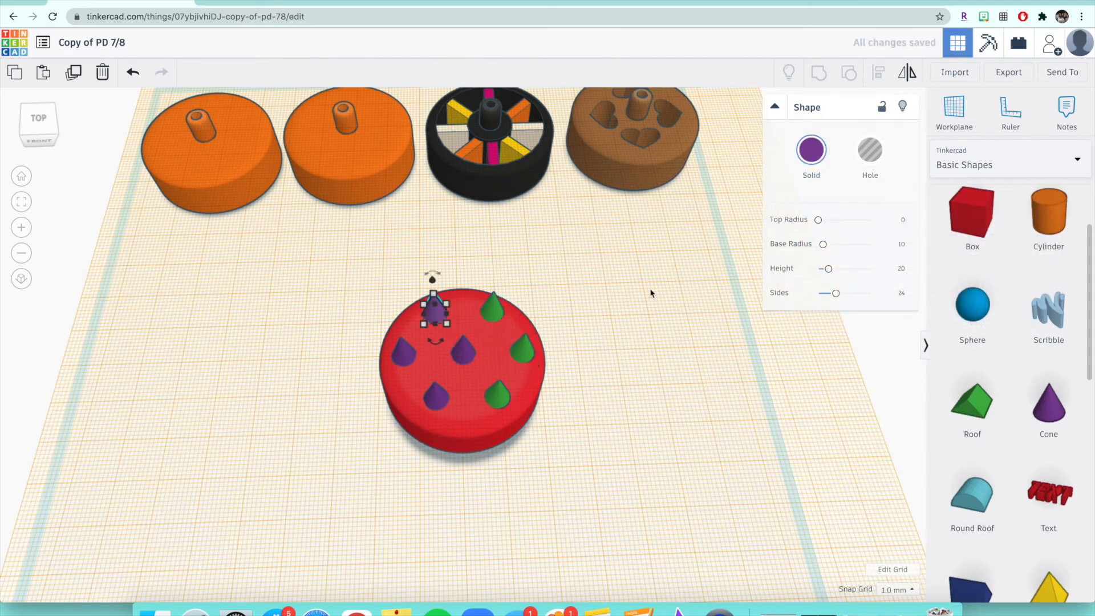
pyautogui.click(812, 150)
pyautogui.click(866, 262)
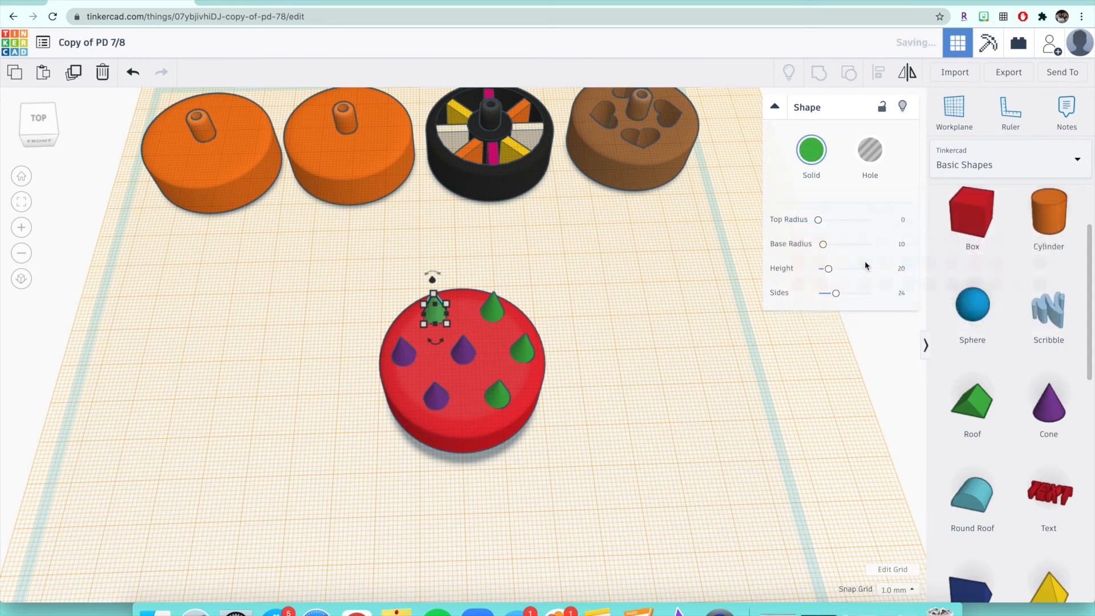
pyautogui.click(407, 356)
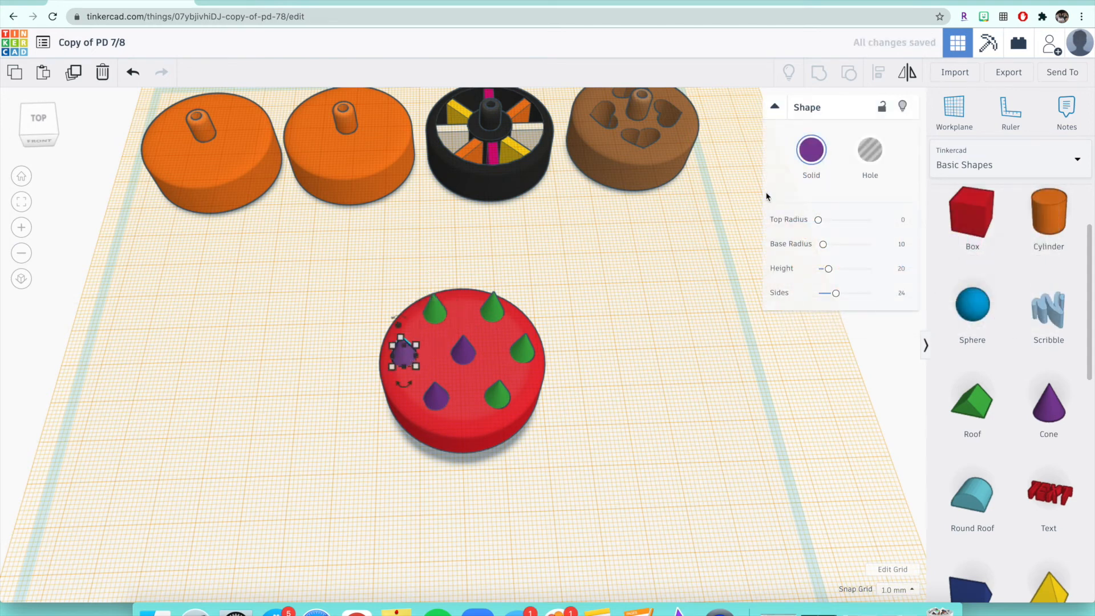
pyautogui.click(811, 150)
pyautogui.click(865, 262)
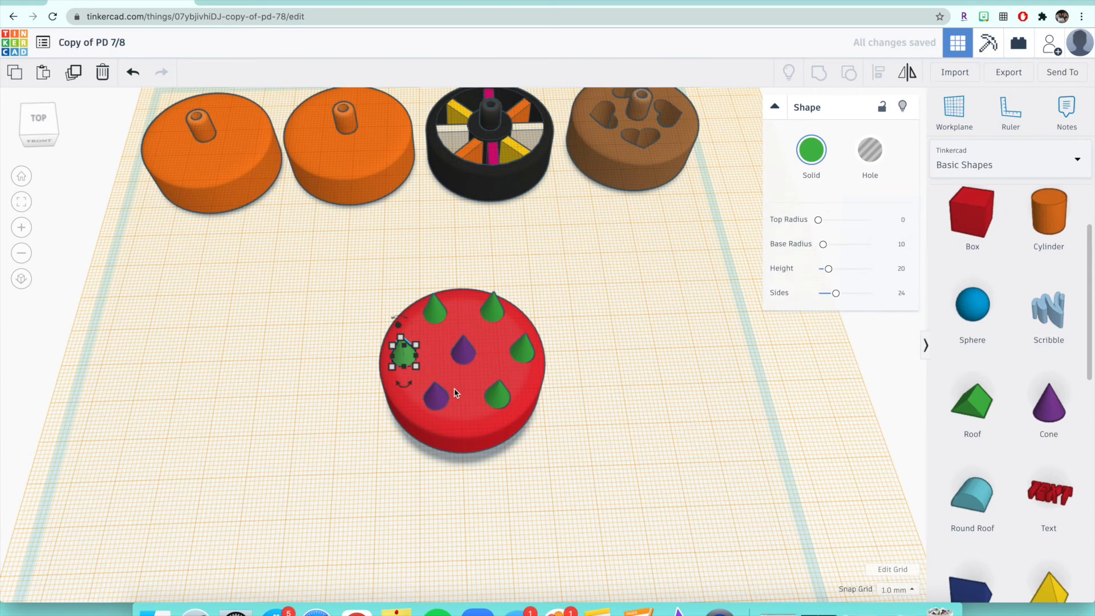
pyautogui.click(438, 401)
pyautogui.click(812, 150)
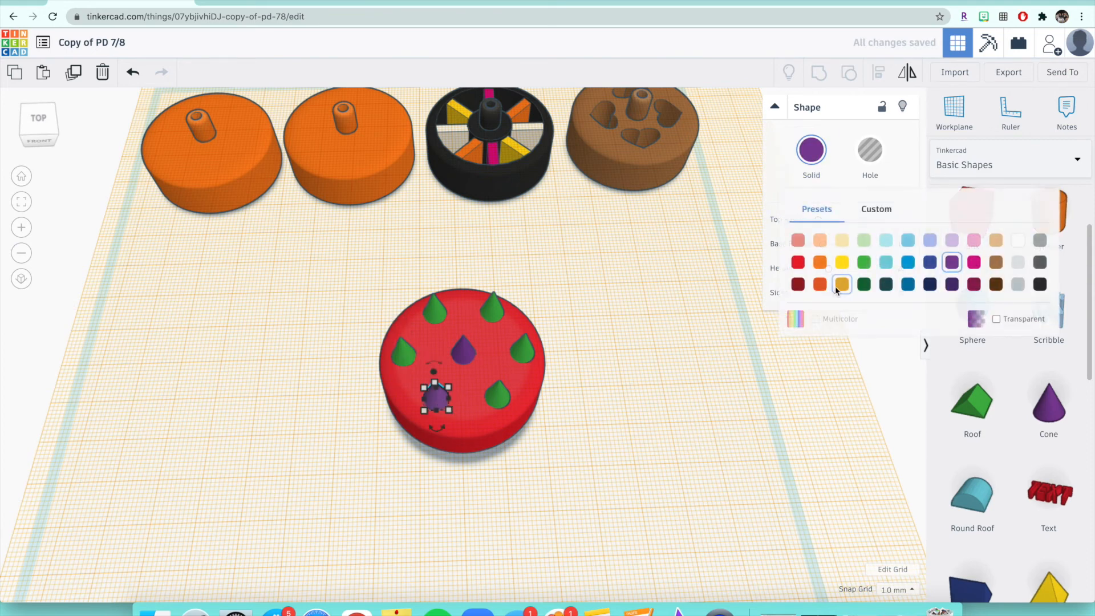
pyautogui.click(865, 263)
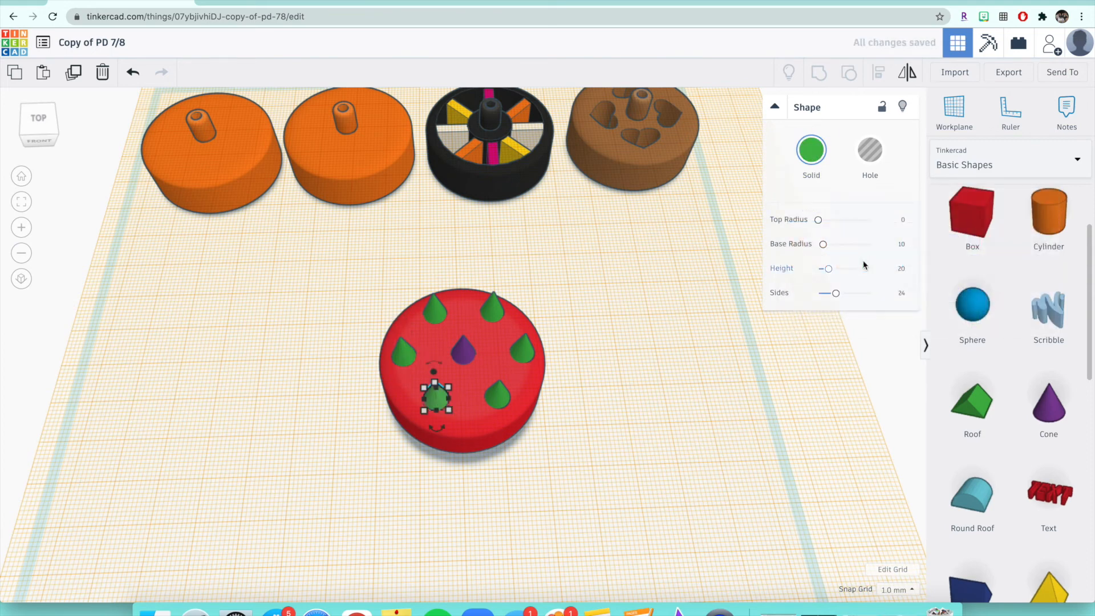
# Recolour the centre cone white and deselect it
pyautogui.click(463, 353)
pyautogui.click(803, 161)
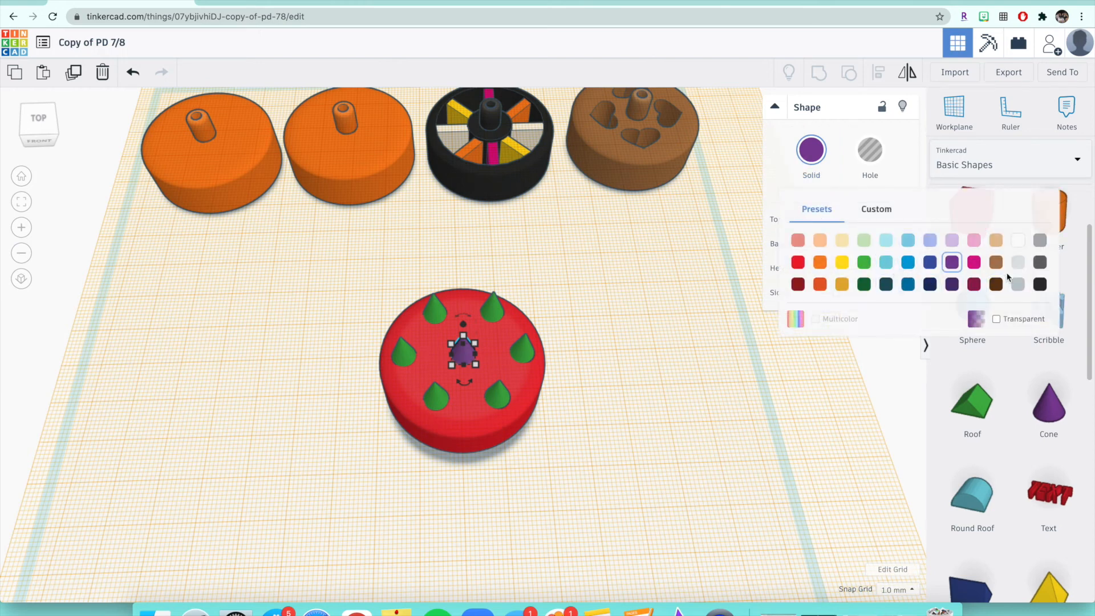
pyautogui.click(1018, 240)
pyautogui.click(745, 389)
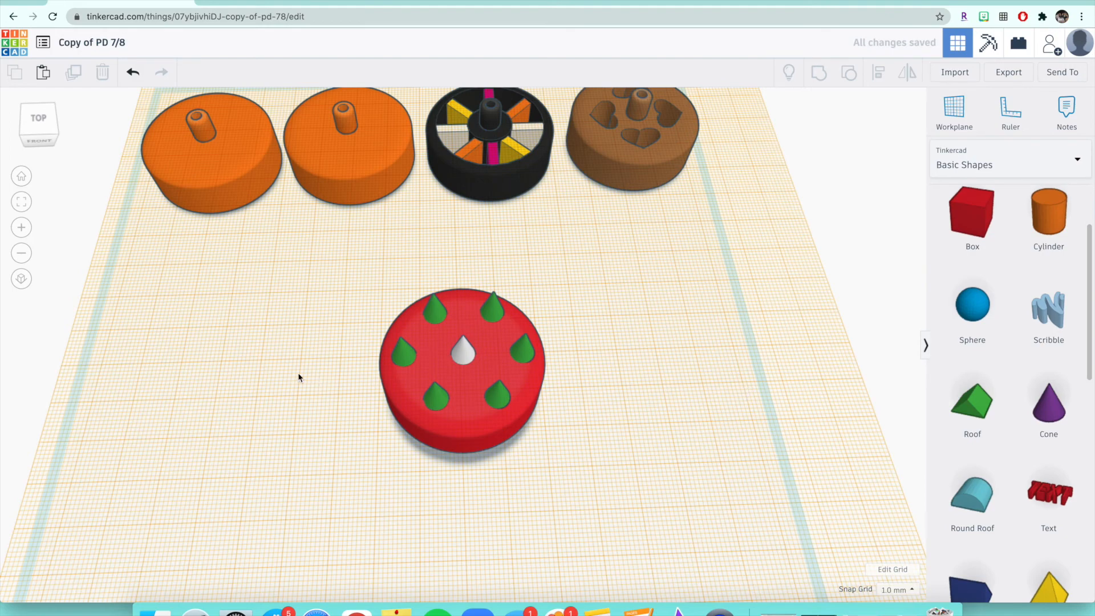
# Group the red wheel with all seven cones and enable Multicolor so each part keeps its own colour
pyautogui.moveTo(42, 127)
pyautogui.mouseDown()
pyautogui.moveTo(42, 115)
pyautogui.moveTo(43, 126)
pyautogui.mouseUp()
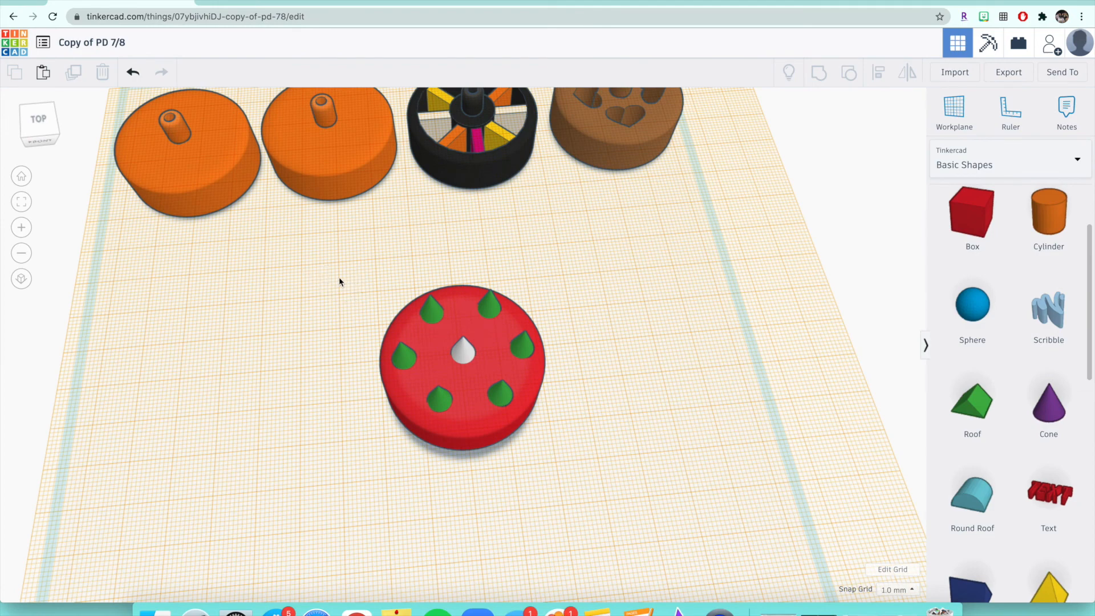
pyautogui.moveTo(316, 279); pyautogui.dragTo(596, 488)
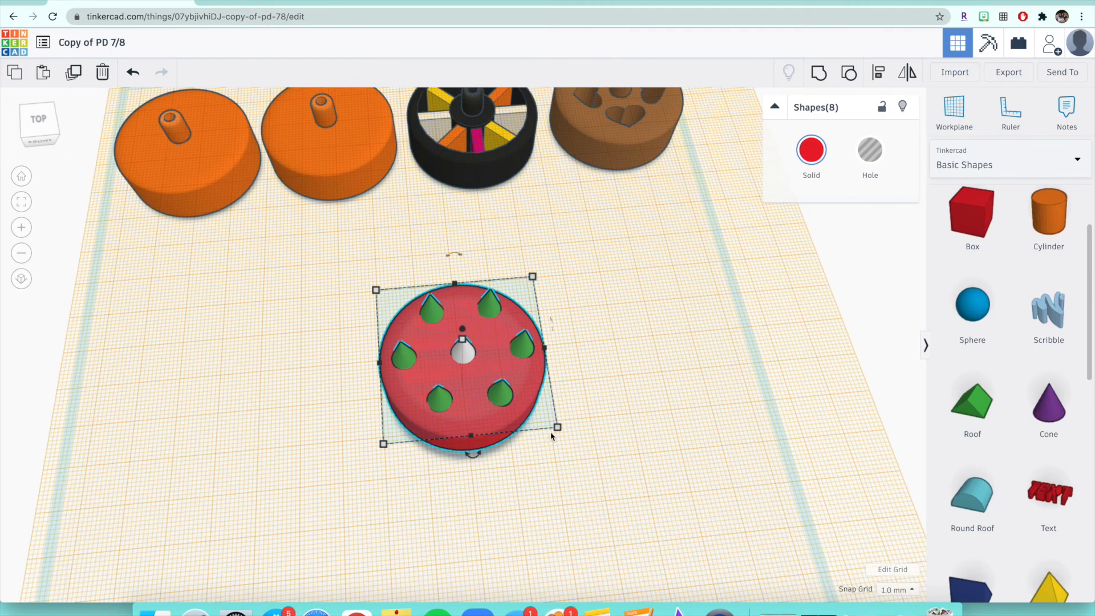
pyautogui.click(818, 78)
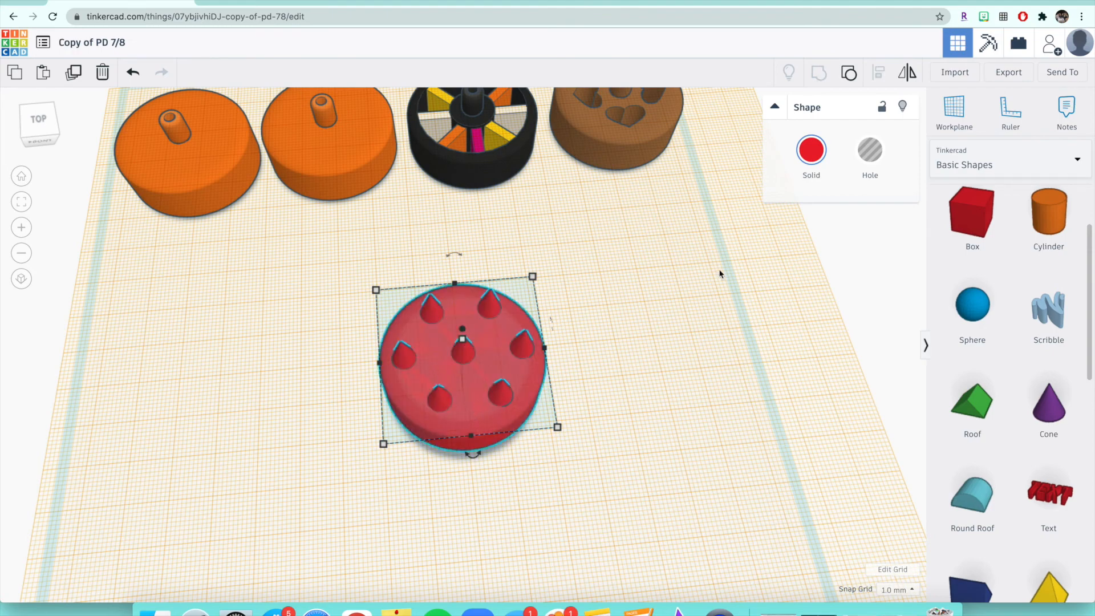
pyautogui.click(809, 172)
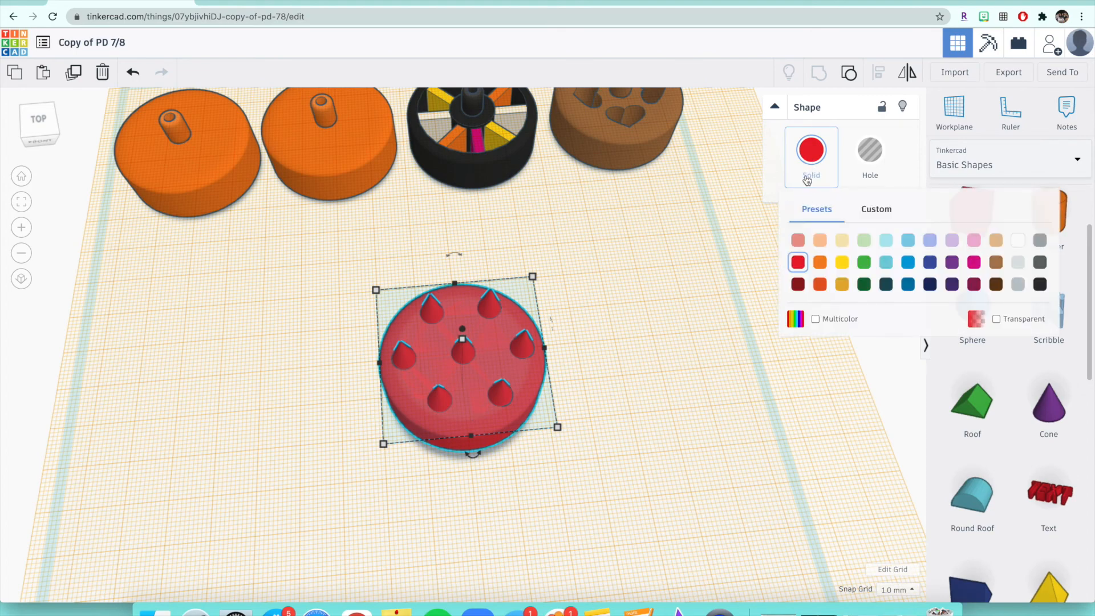
pyautogui.click(815, 320)
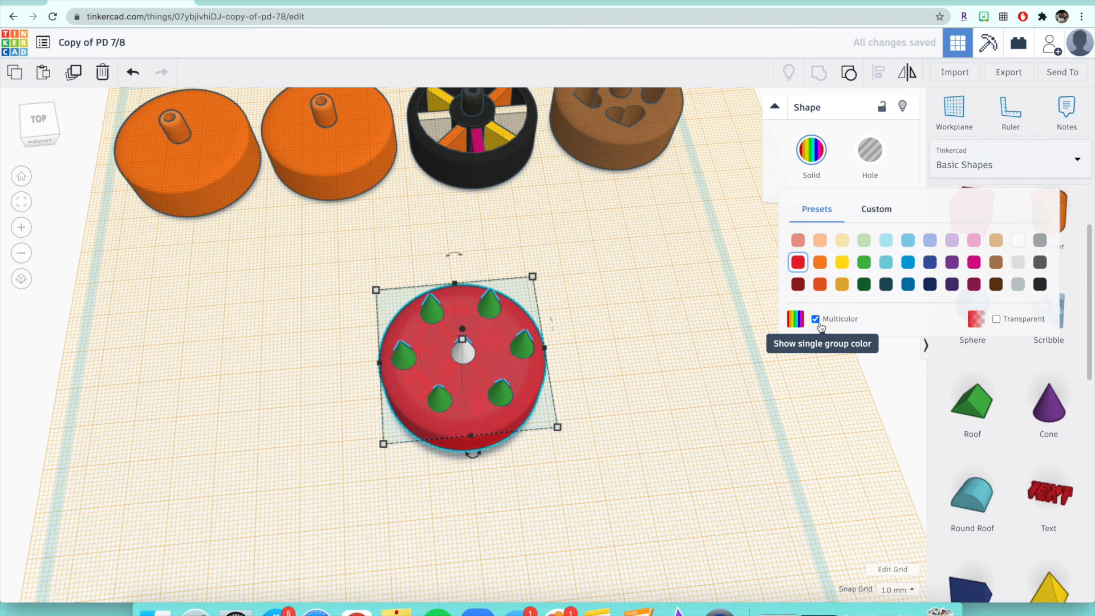
pyautogui.click(666, 422)
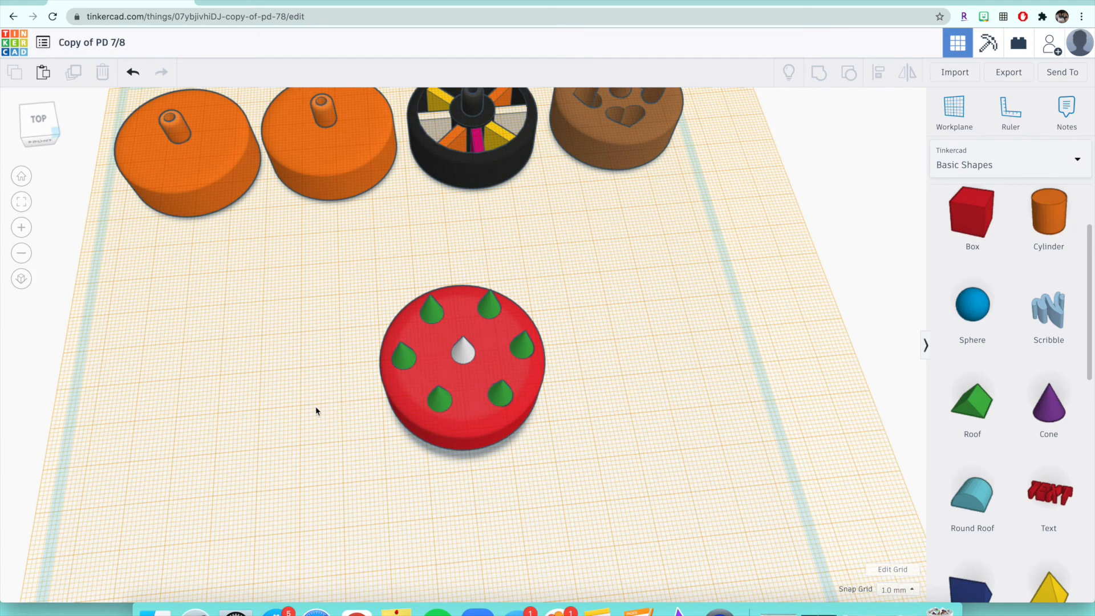
# Reset the workplane from the wheel's face back to the base grid
pyautogui.press('w')
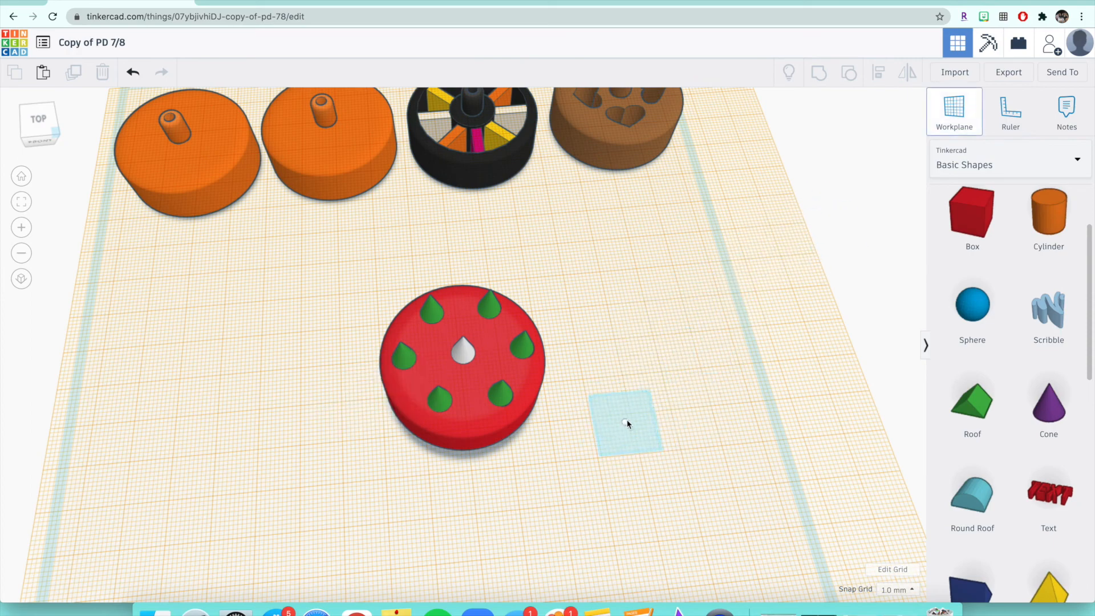
pyautogui.click(668, 404)
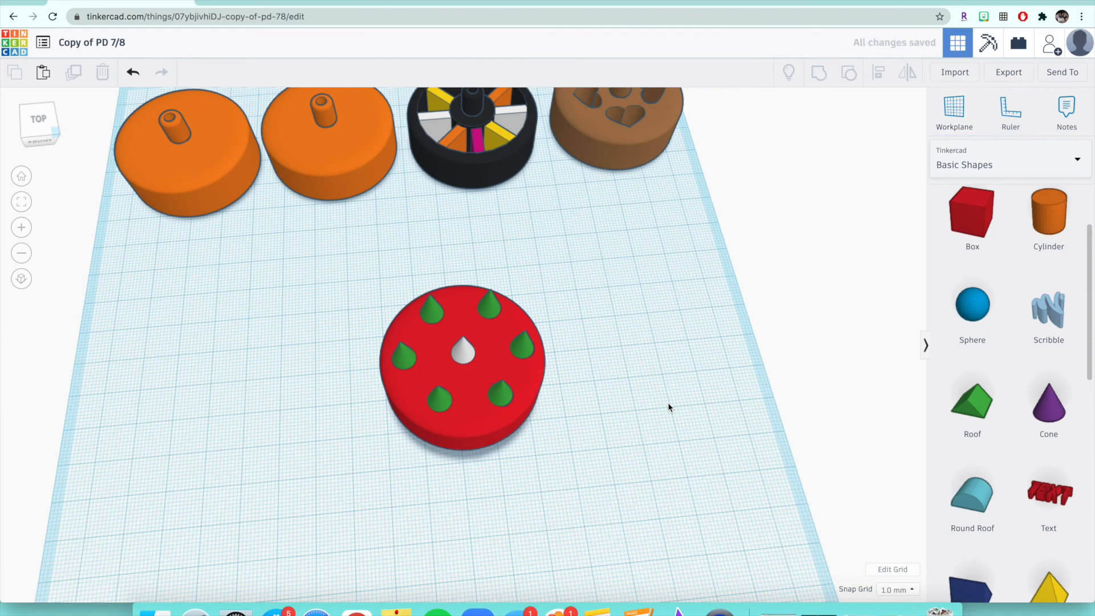
# Examine the spiked wheel from the side and from above, and browse the basic shapes library
pyautogui.moveTo(38, 121)
pyautogui.mouseDown()
pyautogui.moveTo(37, 111)
pyautogui.moveTo(68, 108)
pyautogui.moveTo(46, 113)
pyautogui.mouseUp()
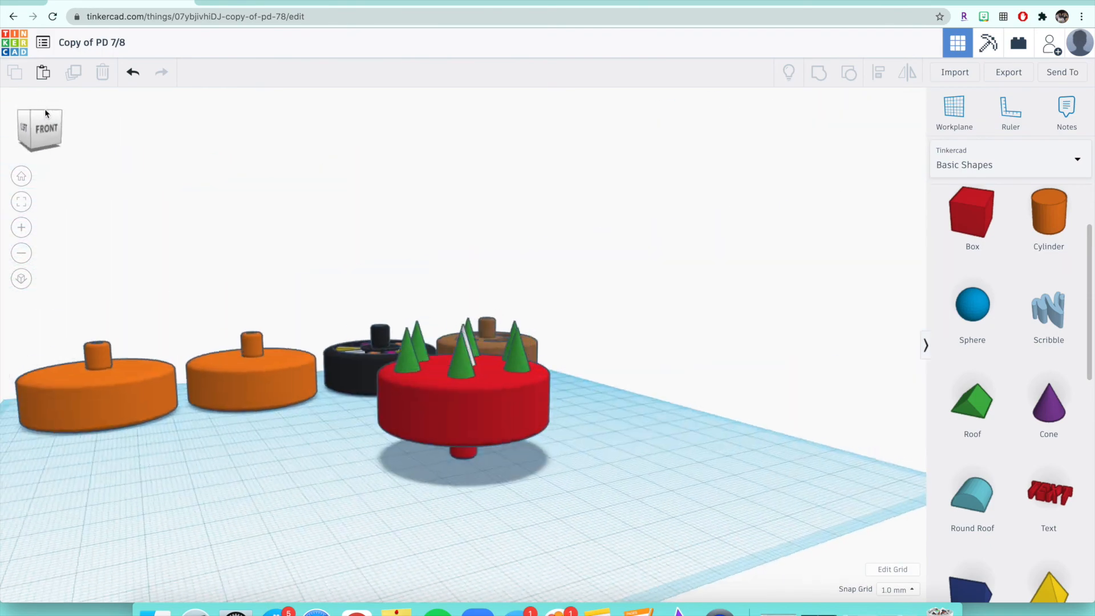
pyautogui.click(46, 113)
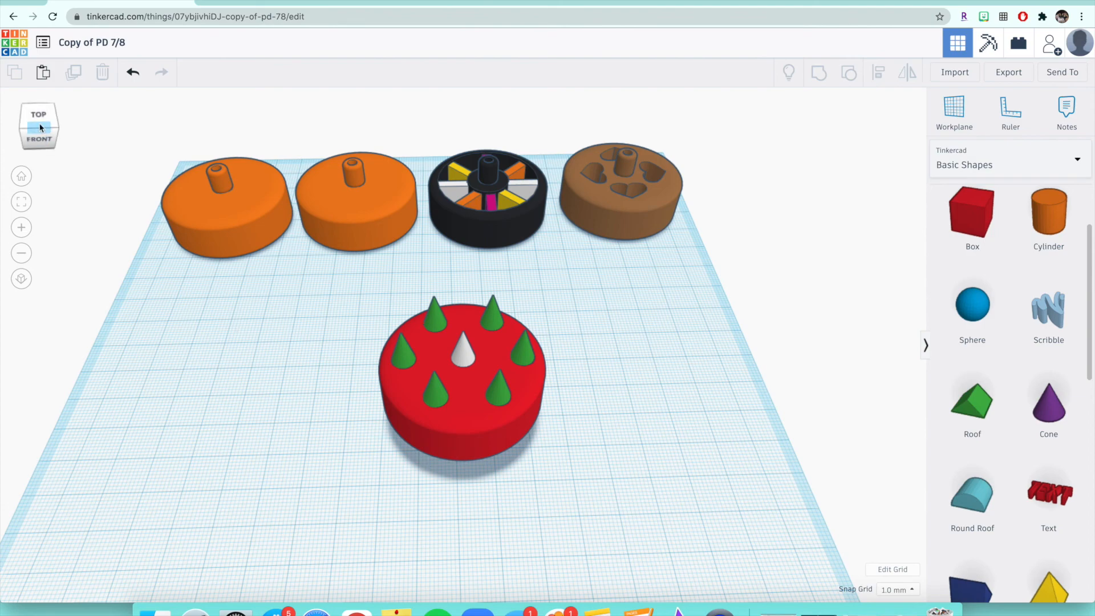
pyautogui.moveTo(38, 118)
pyautogui.mouseDown()
pyautogui.moveTo(69, 111)
pyautogui.moveTo(31, 121)
pyautogui.moveTo(41, 127)
pyautogui.mouseUp()
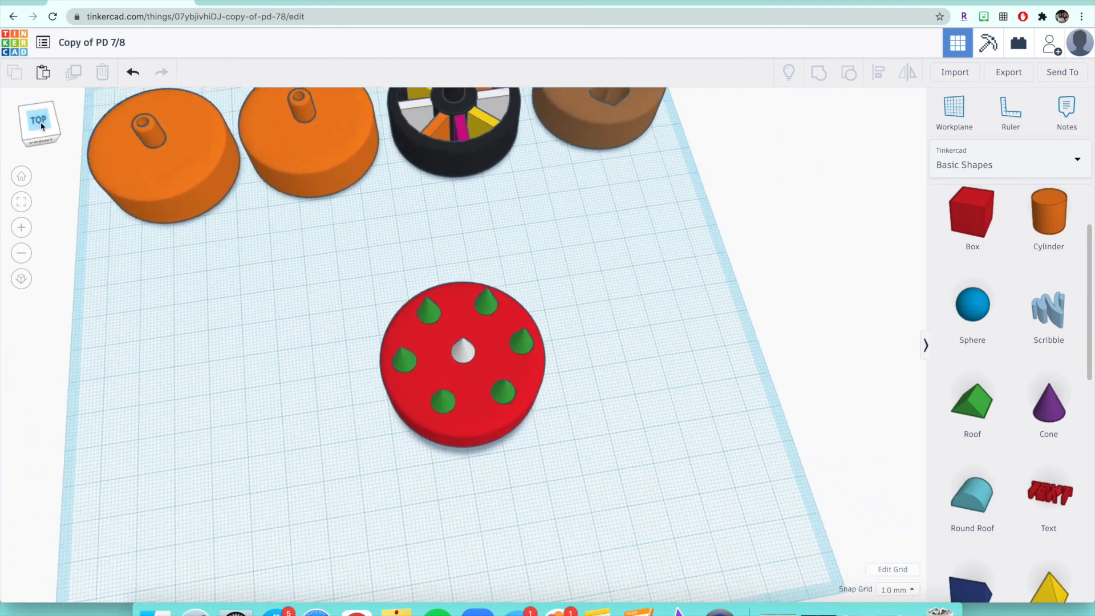
pyautogui.scroll(-2, 993, 427)
pyautogui.scroll(-4, 996, 429)
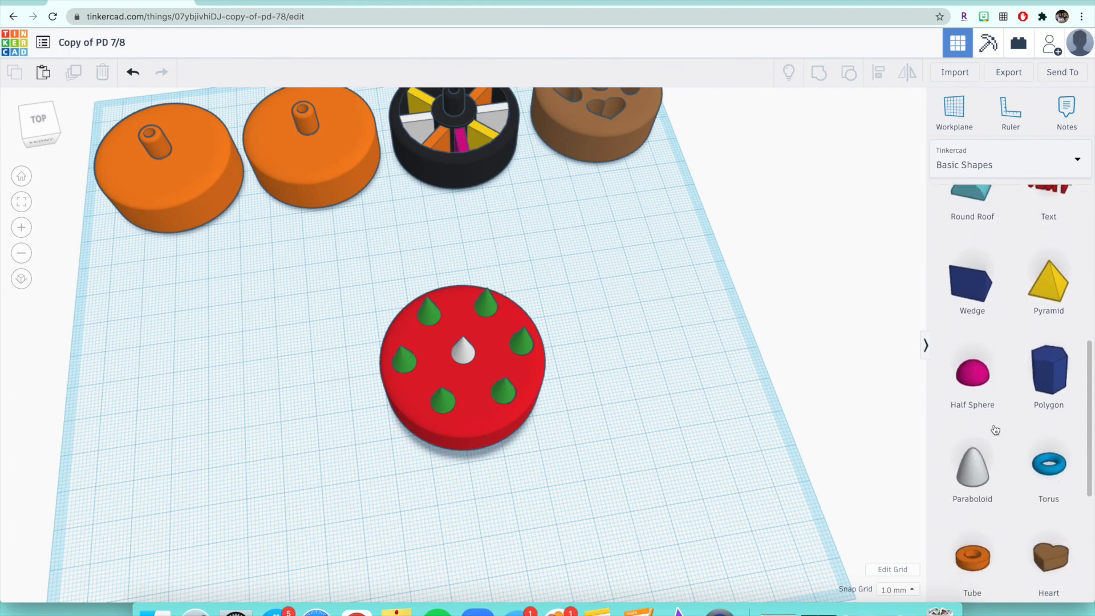
pyautogui.scroll(-1, 996, 430)
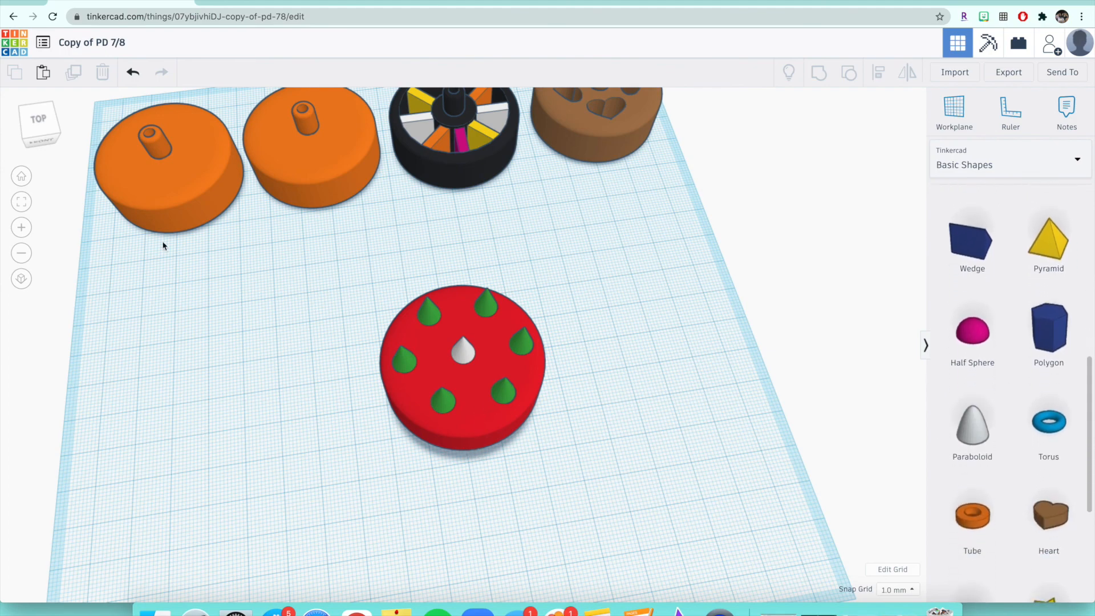
pyautogui.moveTo(29, 126)
pyautogui.mouseDown()
pyautogui.moveTo(54, 98)
pyautogui.moveTo(41, 128)
pyautogui.moveTo(29, 127)
pyautogui.mouseUp()
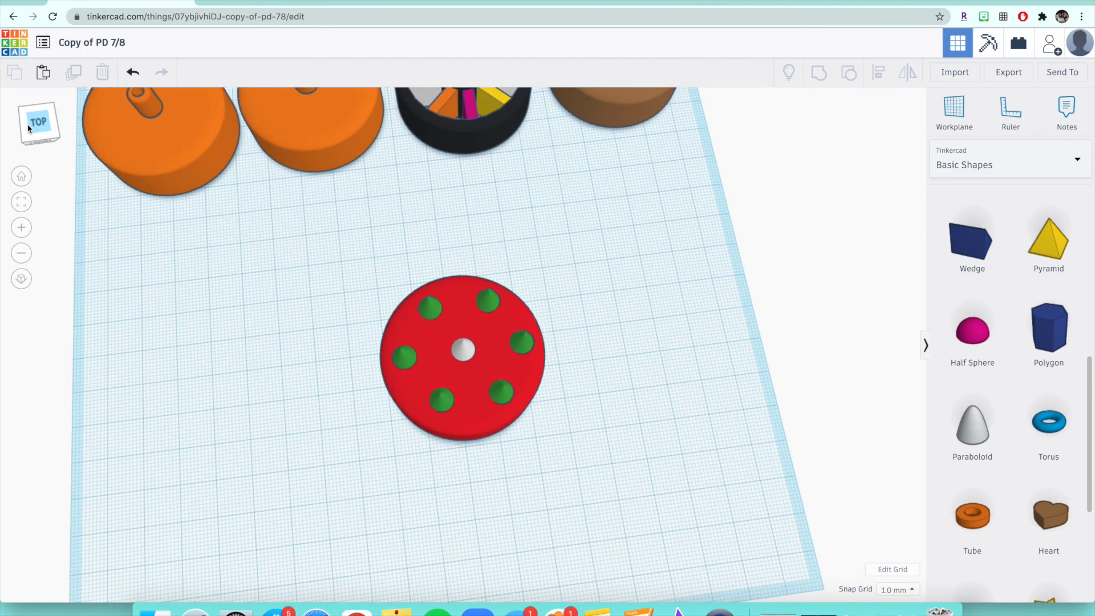
pyautogui.moveTo(28, 127)
pyautogui.mouseDown()
pyautogui.moveTo(45, 109)
pyautogui.moveTo(27, 123)
pyautogui.mouseUp()
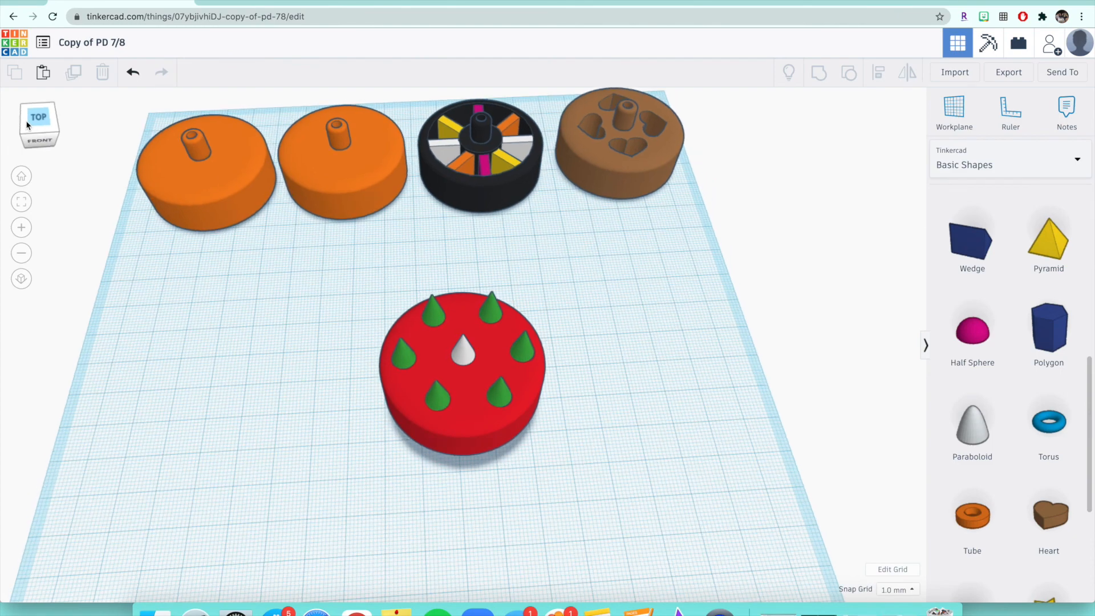